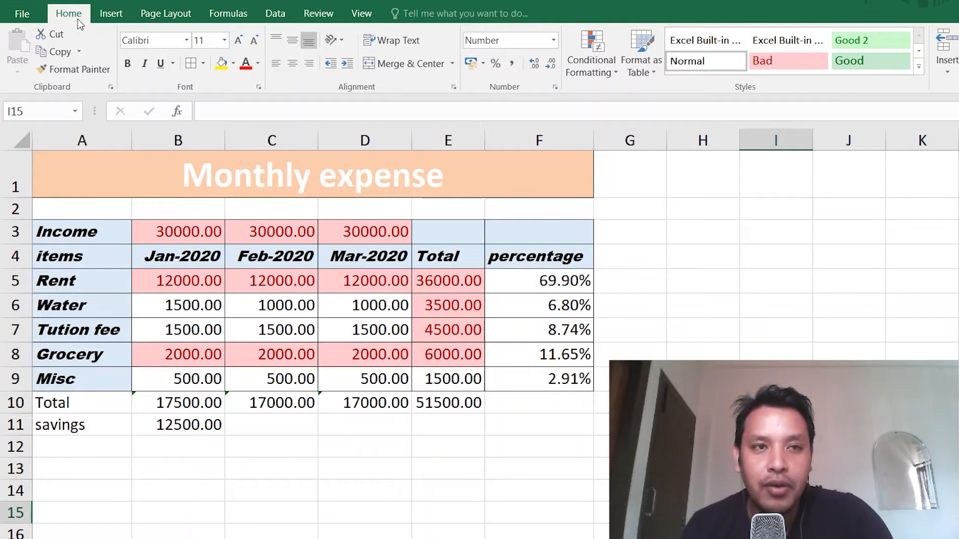
Insert the budget JPG picture from the Desktop folder into the Monthly expense sheet.
click(116, 15)
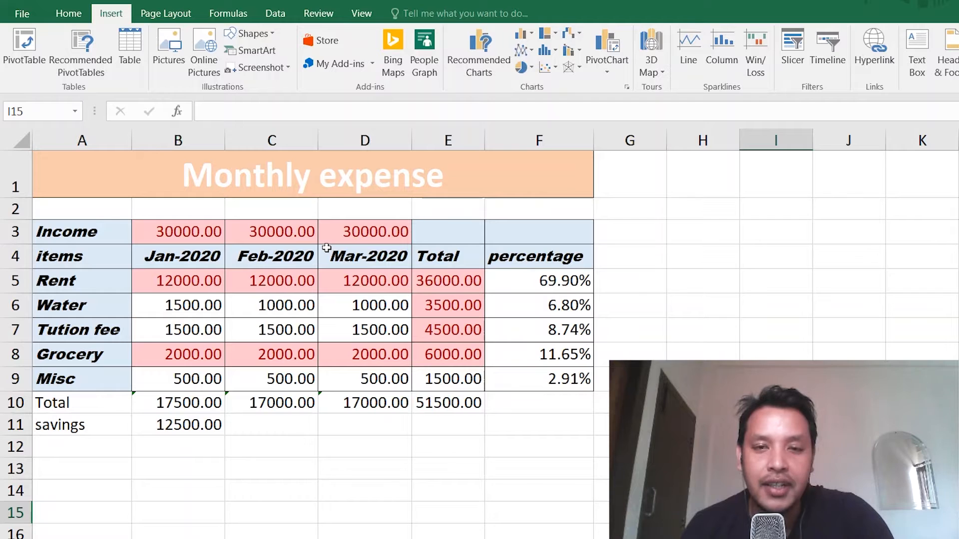
click(169, 59)
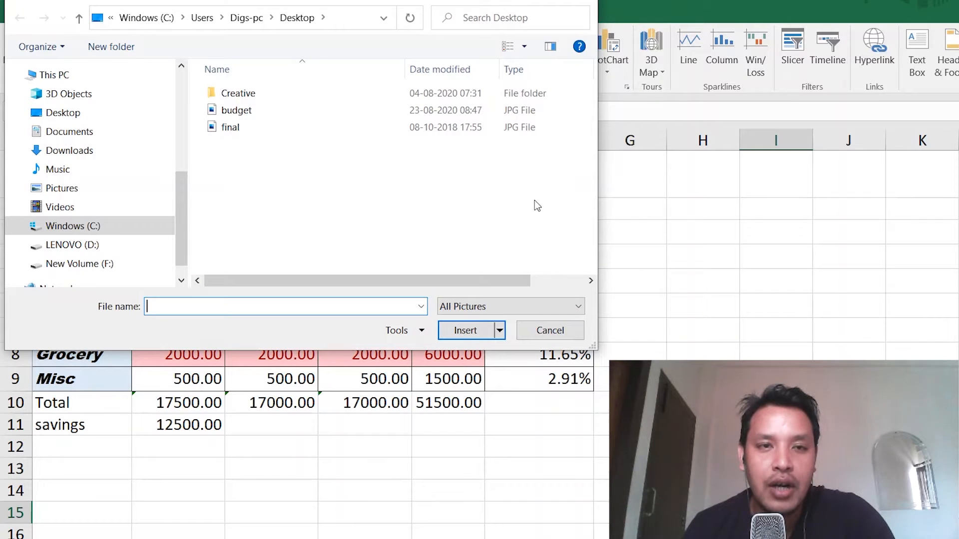
click(507, 47)
click(265, 143)
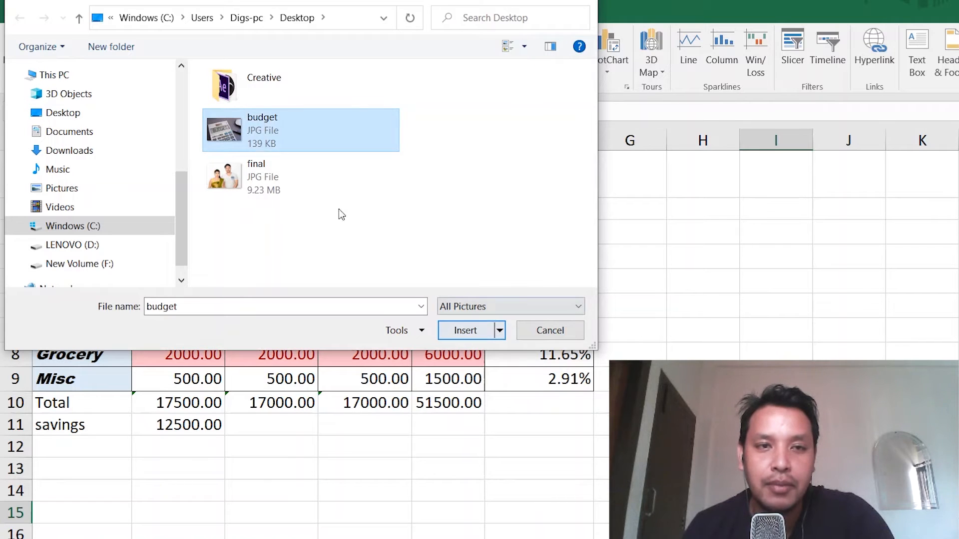
click(462, 333)
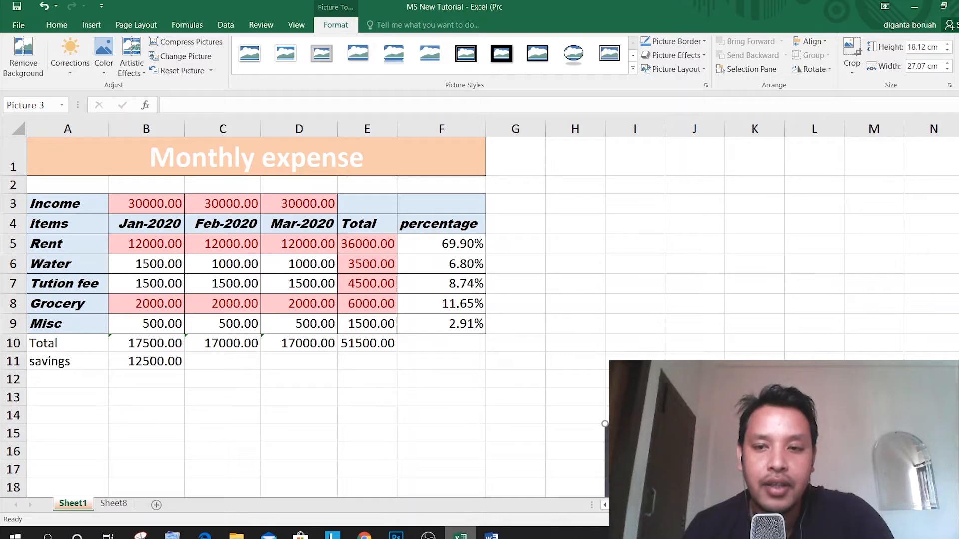
Shrink the oversized budget picture and place it over columns F to H, beside the expense table.
drag(610, 426, 638, 334)
drag(702, 375, 354, 210)
drag(275, 175, 808, 477)
drag(858, 507, 455, 238)
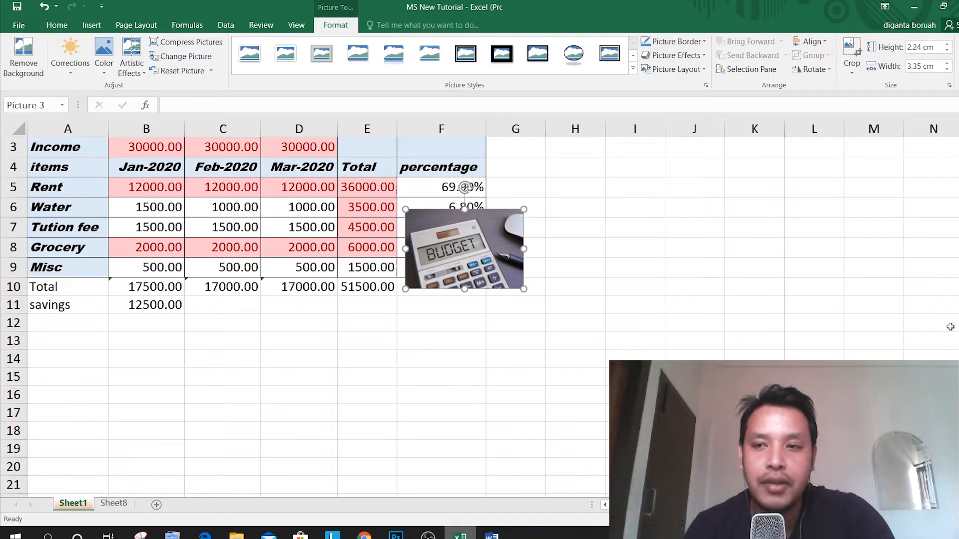
drag(958, 345, 958, 325)
drag(473, 301, 497, 242)
drag(547, 288, 616, 333)
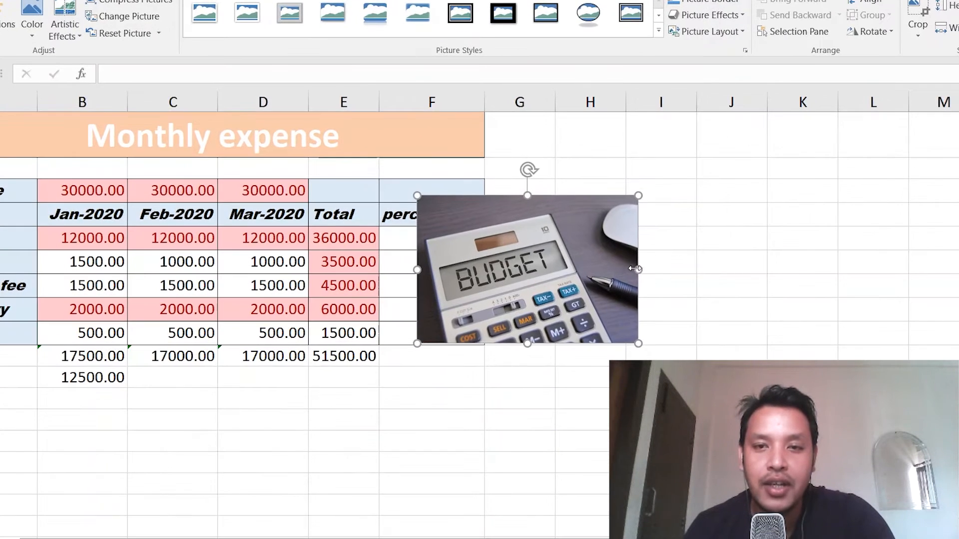
Try enlarging the budget picture proportionally and stretching it sideways, and undo the sideways stretch.
mouse_move(636, 270)
mouse_down()
mouse_move(820, 271)
mouse_move(560, 268)
mouse_move(687, 272)
mouse_move(625, 269)
mouse_move(637, 270)
mouse_up()
drag(638, 344, 662, 360)
drag(663, 278, 710, 280)
key(ctrl+z)
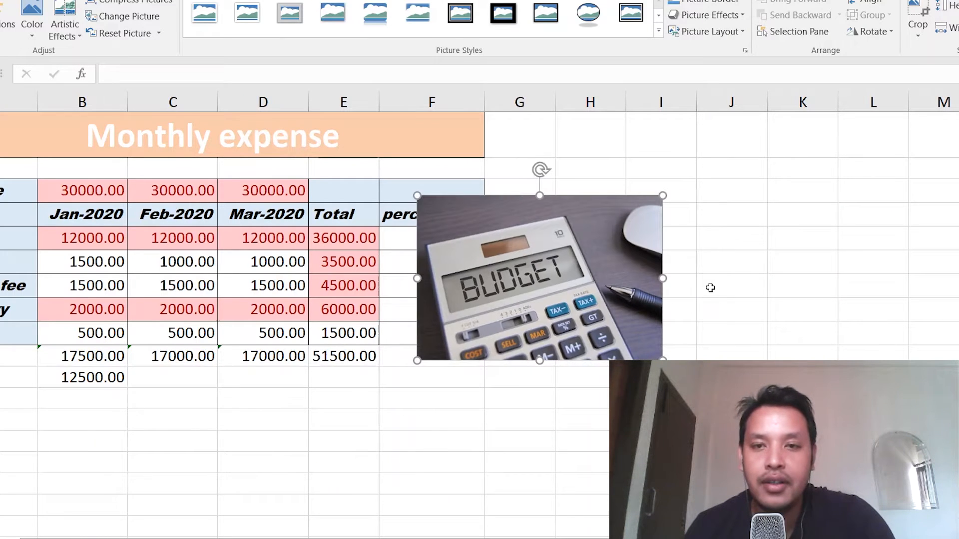
Shrink the budget picture to about 1.08 cm wide and place it in the title row, above the percentage column.
drag(661, 358, 740, 312)
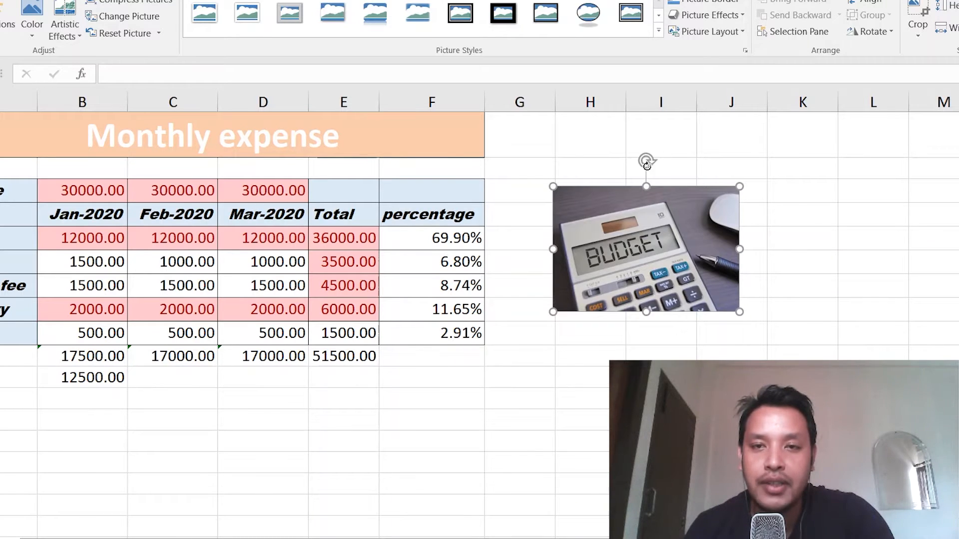
mouse_move(646, 160)
mouse_down()
mouse_move(662, 156)
mouse_move(614, 167)
mouse_move(599, 186)
mouse_move(670, 175)
mouse_move(627, 165)
mouse_move(552, 188)
mouse_move(614, 167)
mouse_move(645, 170)
mouse_up()
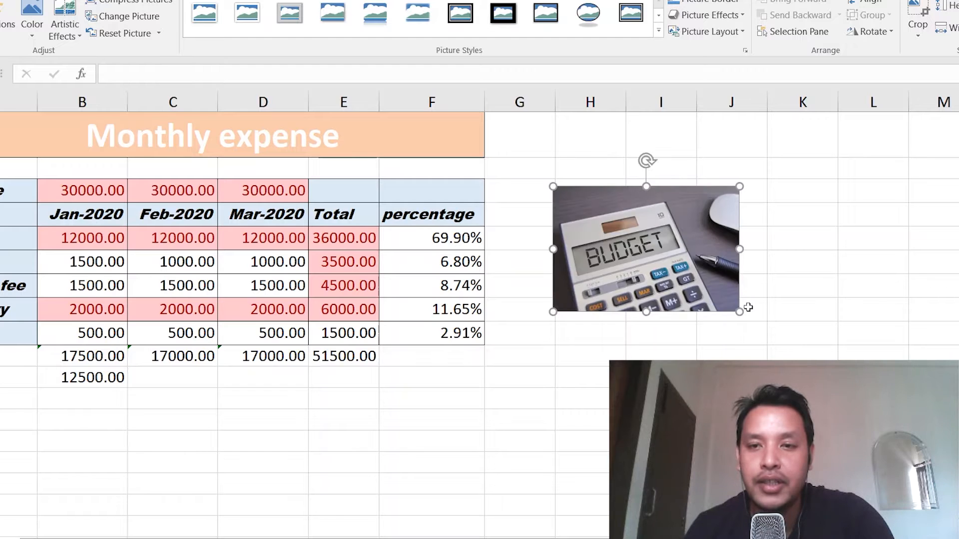
drag(739, 311, 375, 138)
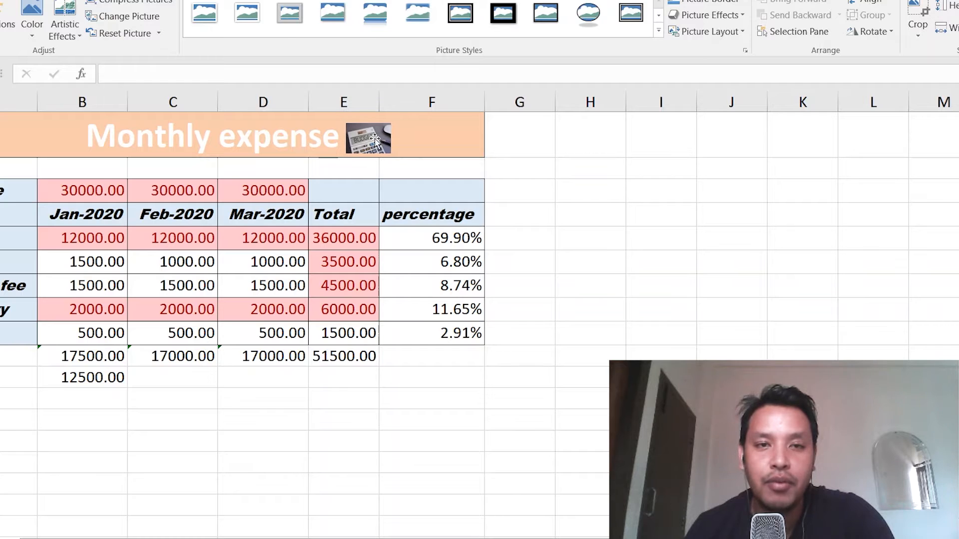
click(608, 238)
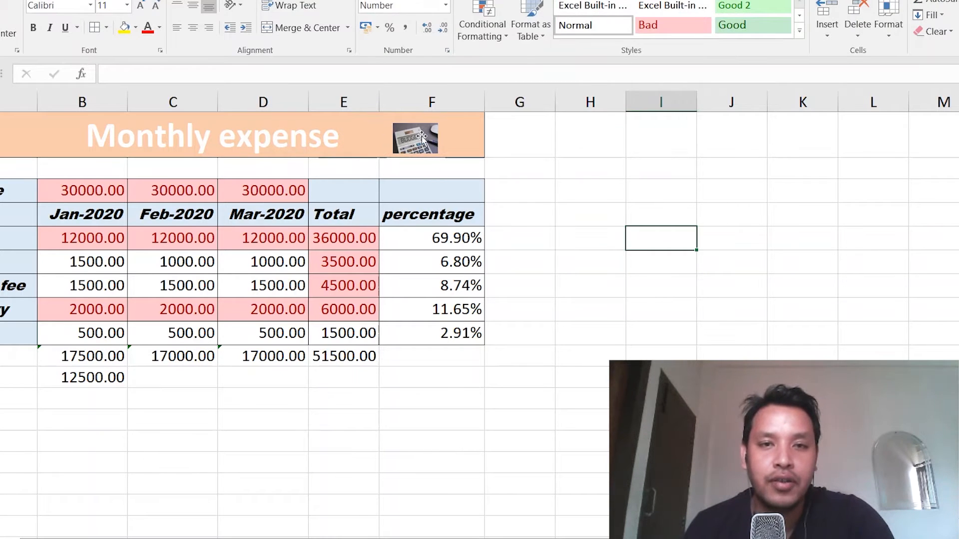
click(418, 136)
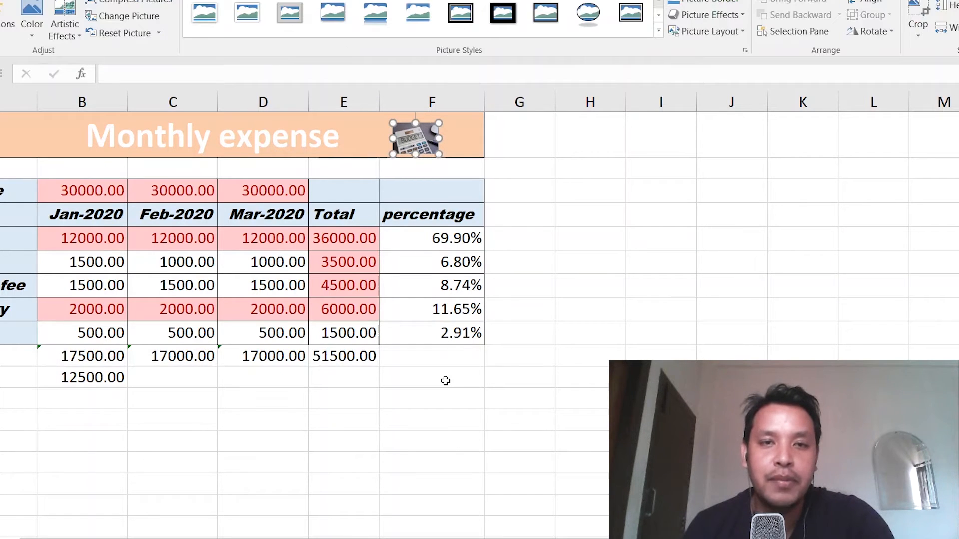
click(529, 242)
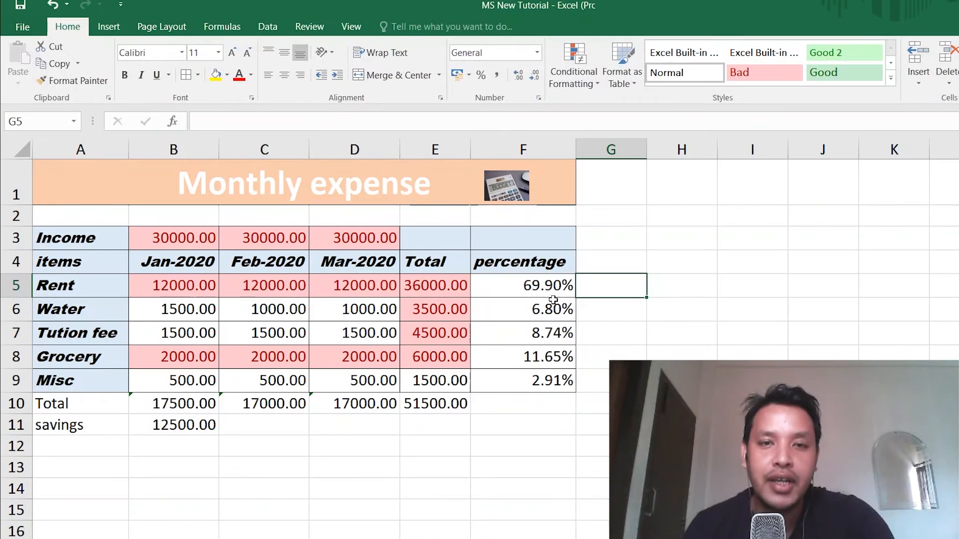
Correct the budget picture in the title row with 18% brightness and 24% contrast.
click(508, 188)
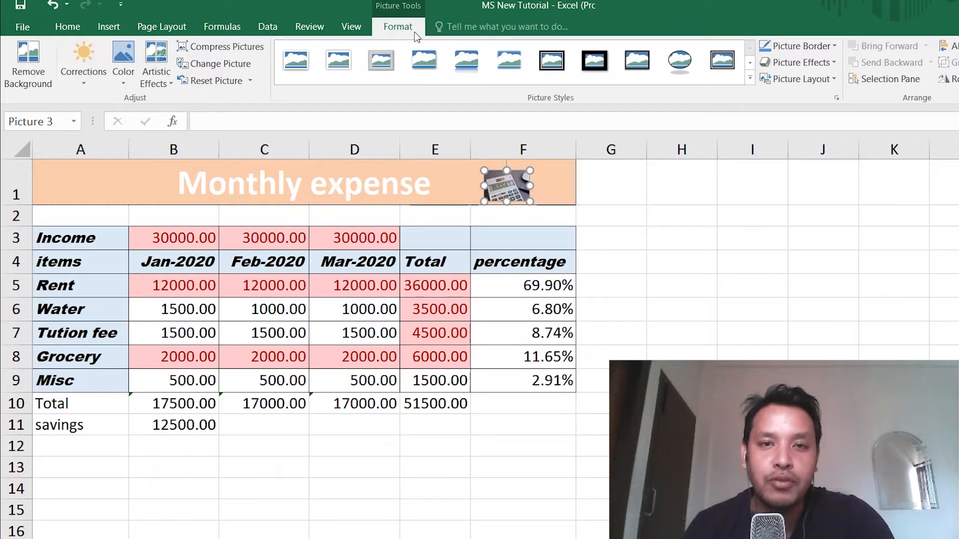
click(670, 280)
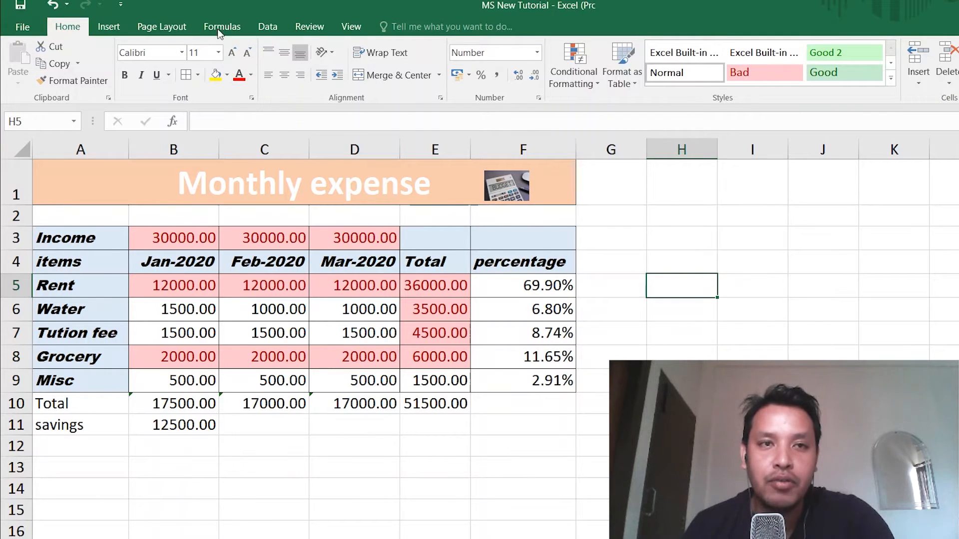
click(500, 180)
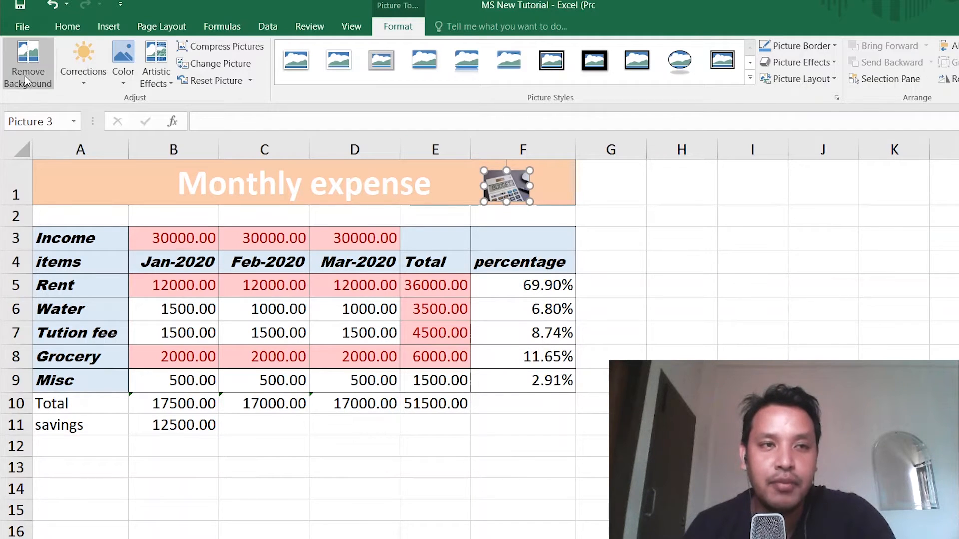
click(87, 83)
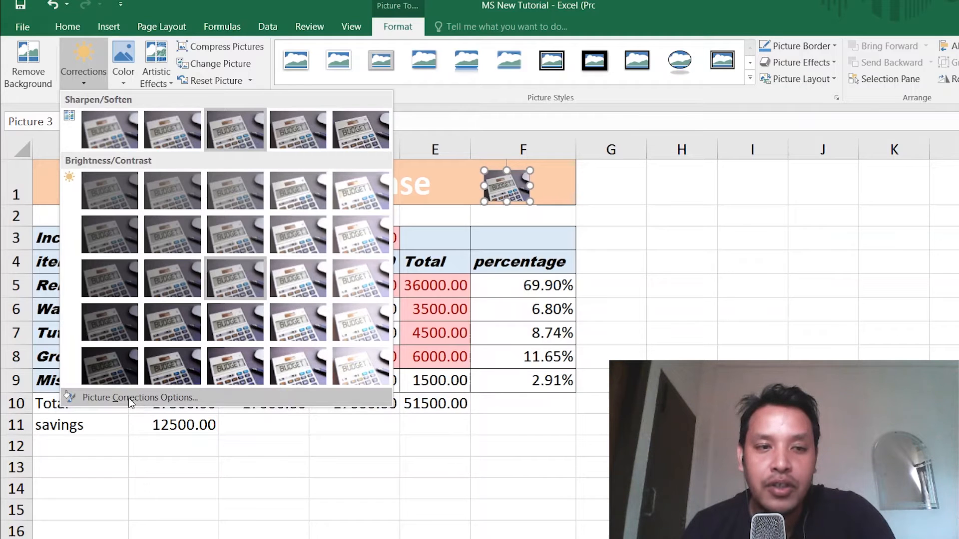
click(171, 399)
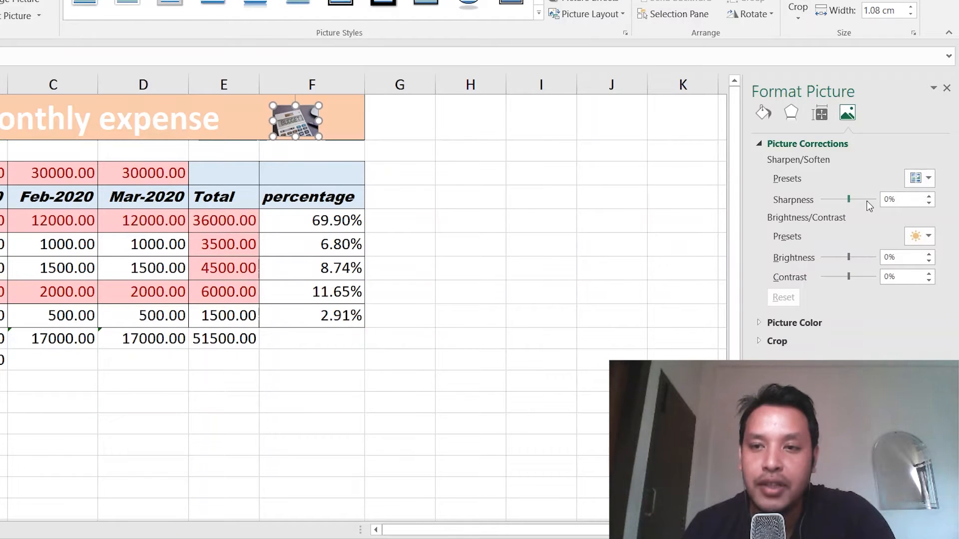
drag(852, 258, 855, 277)
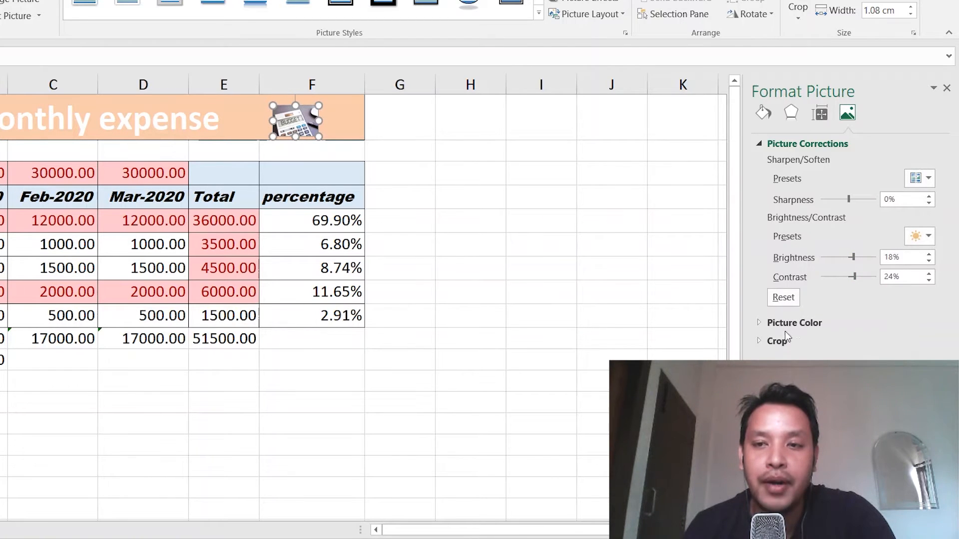
Review the picture color settings and apply the sixth, warmer Color Tone preset to the budget picture.
click(767, 323)
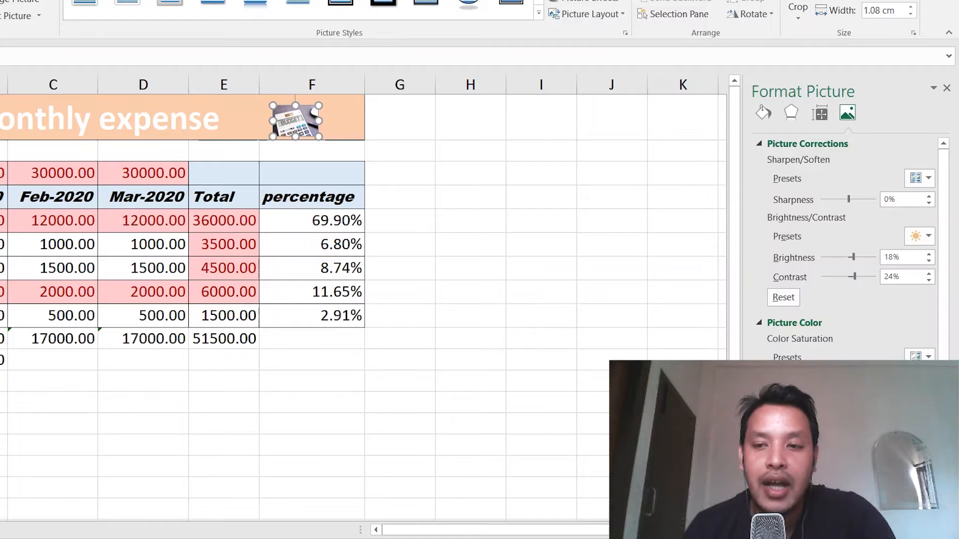
scroll(848, 250, down, 4)
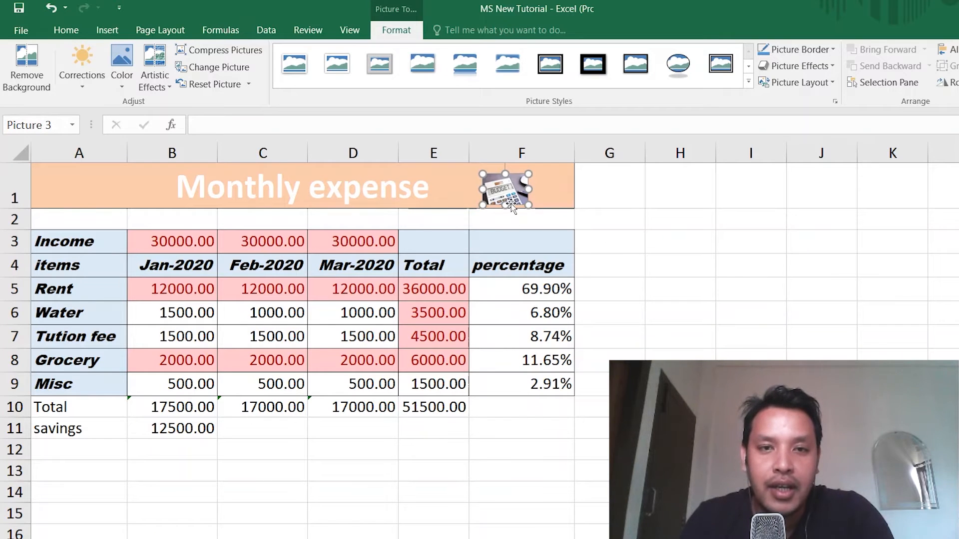
click(124, 87)
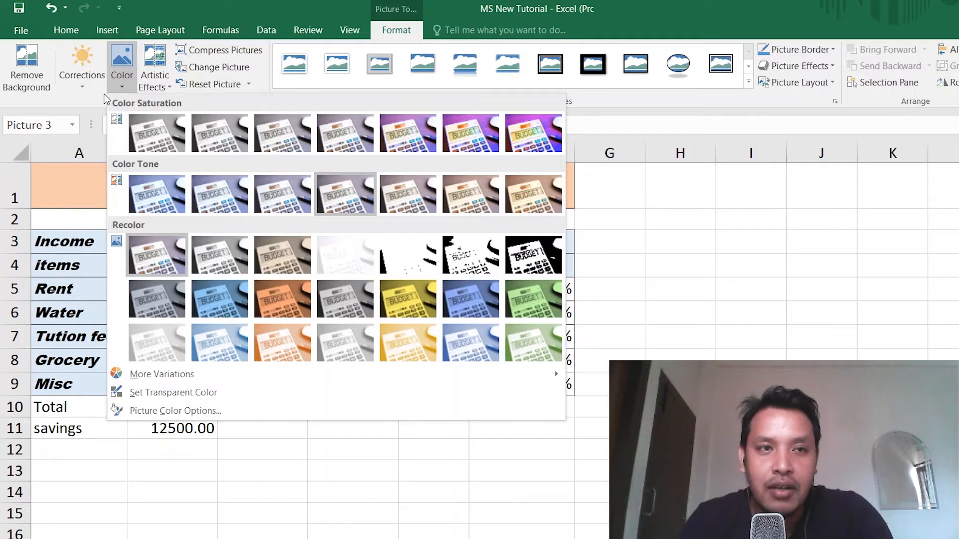
click(73, 89)
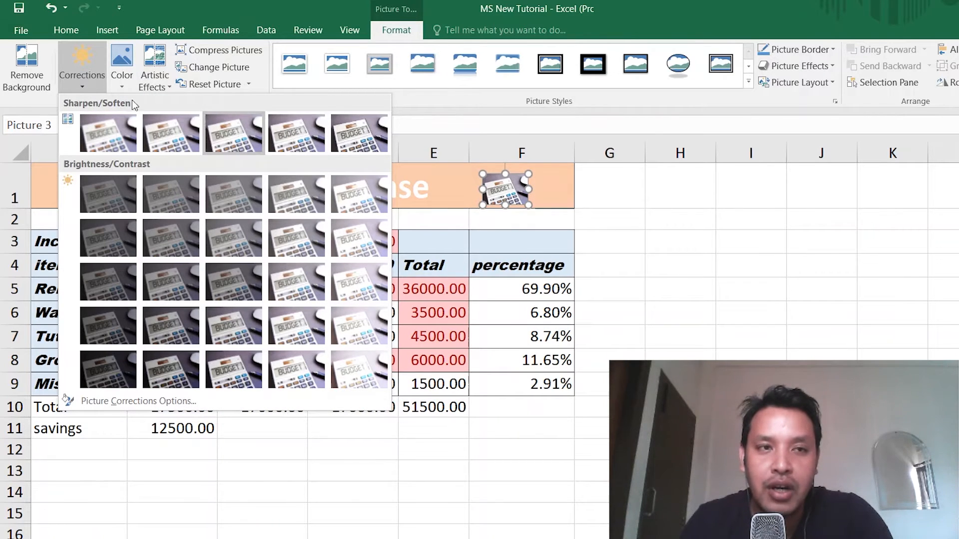
click(121, 85)
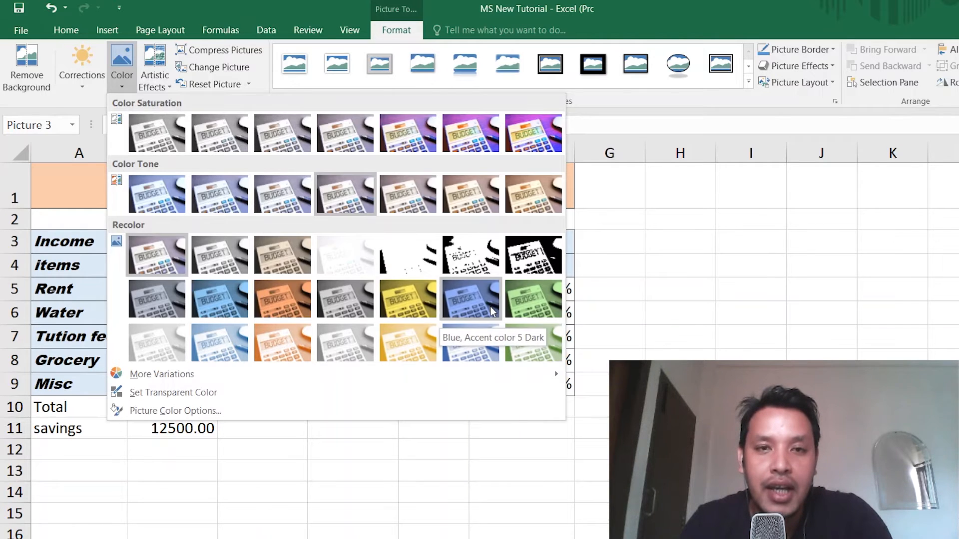
click(472, 201)
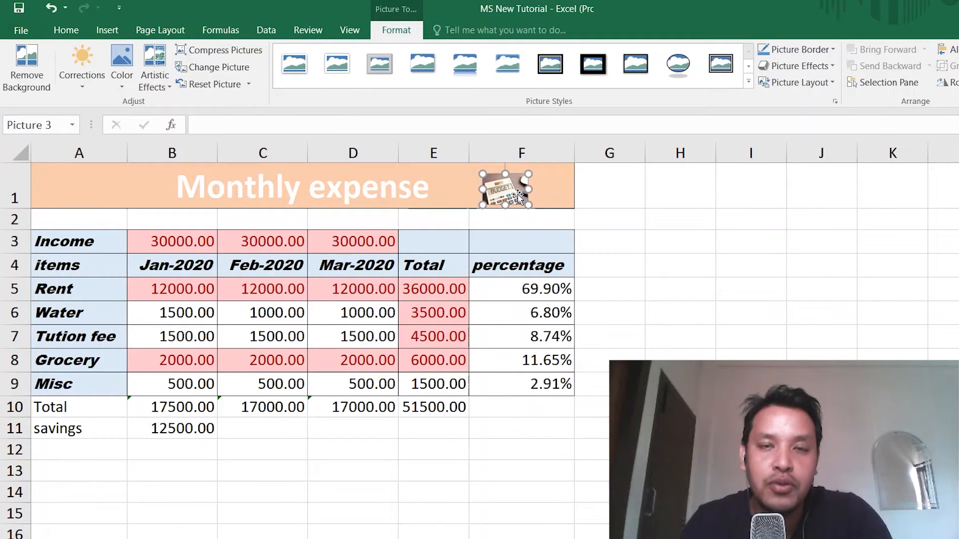
Examine the sources for replacing the picture, including local files, Bing Image Search and OneDrive, and leave without replacing it.
click(208, 68)
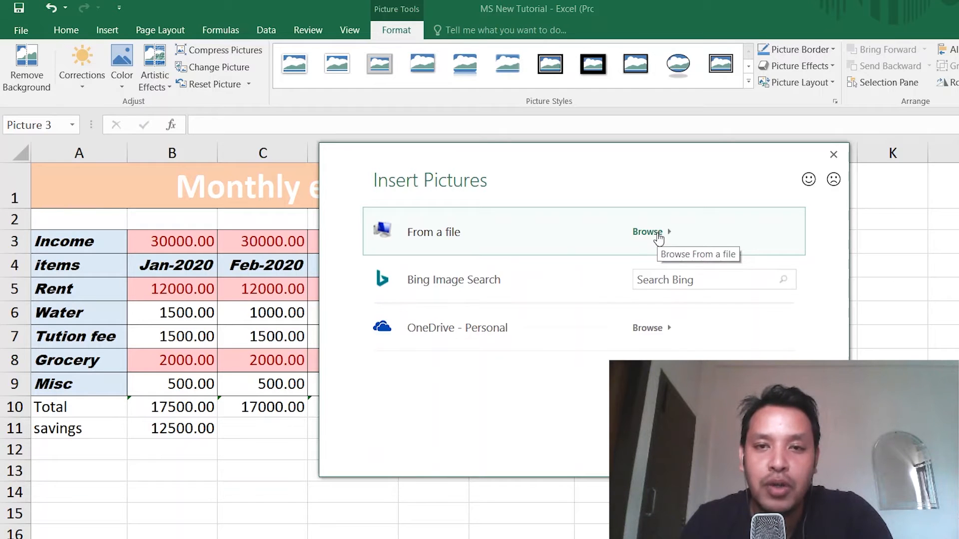
click(657, 238)
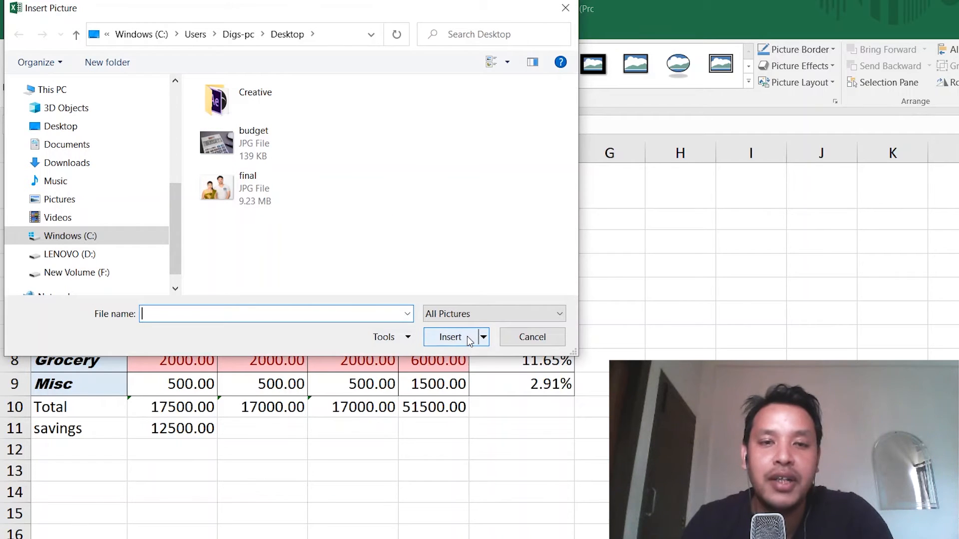
click(549, 344)
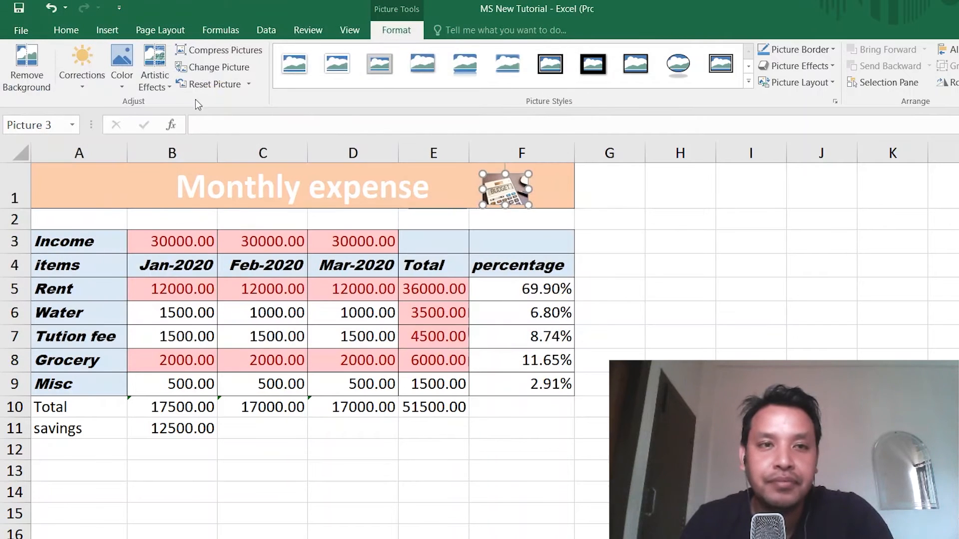
click(213, 70)
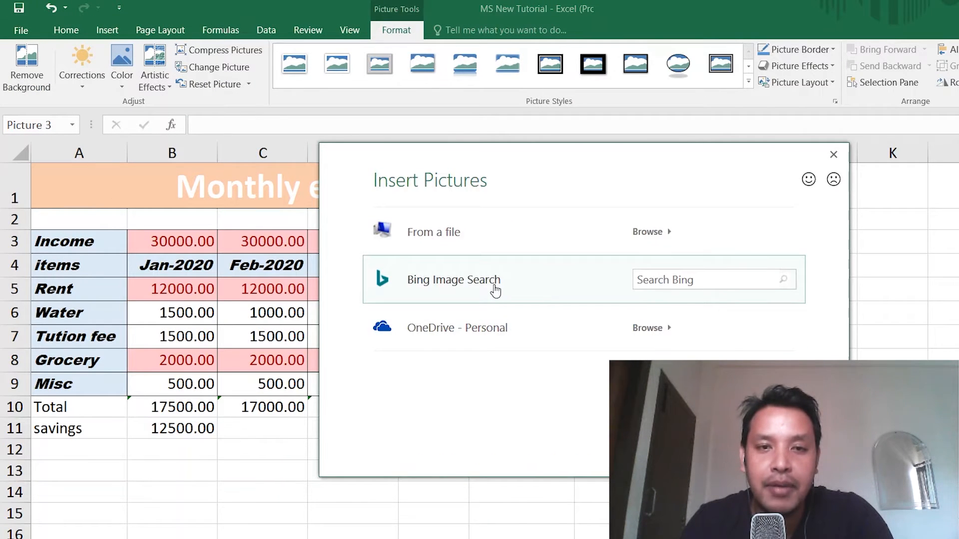
click(692, 282)
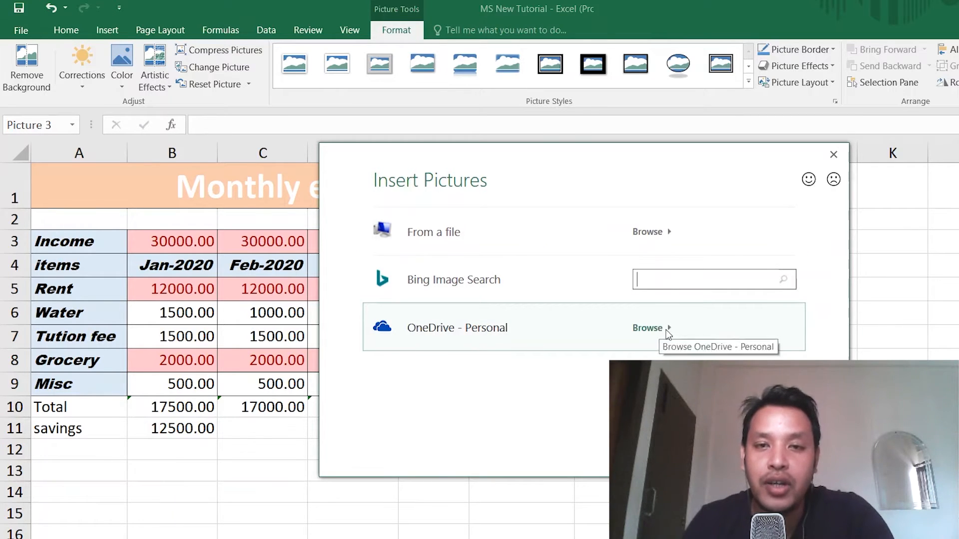
click(832, 154)
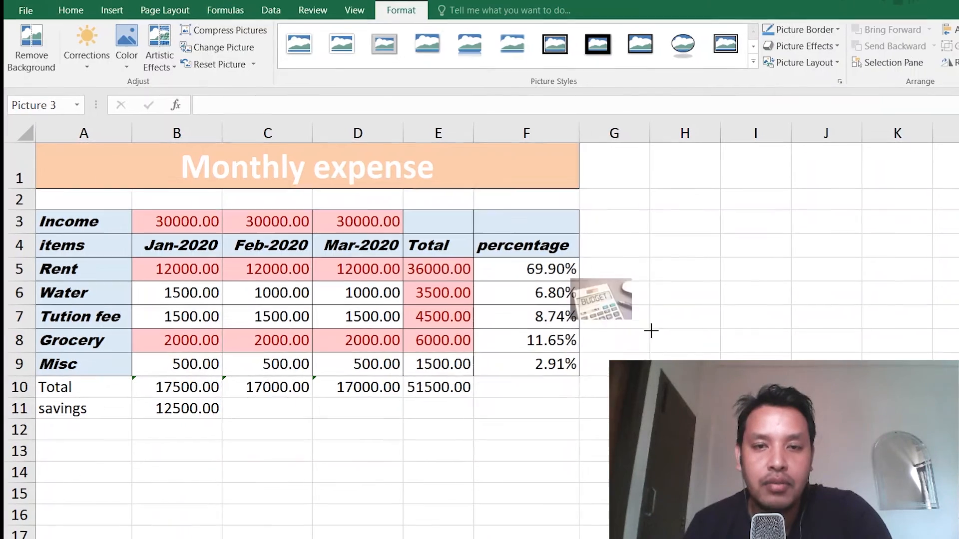
Enlarge the budget picture to about 3.37 cm by 5.02 cm and move it beside the table, over columns K to N.
drag(651, 331, 779, 419)
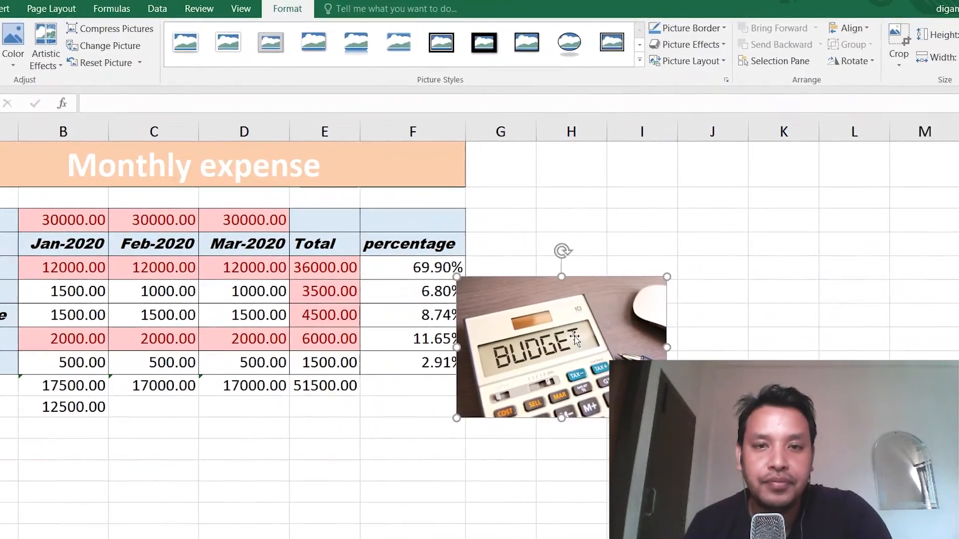
drag(687, 337, 582, 276)
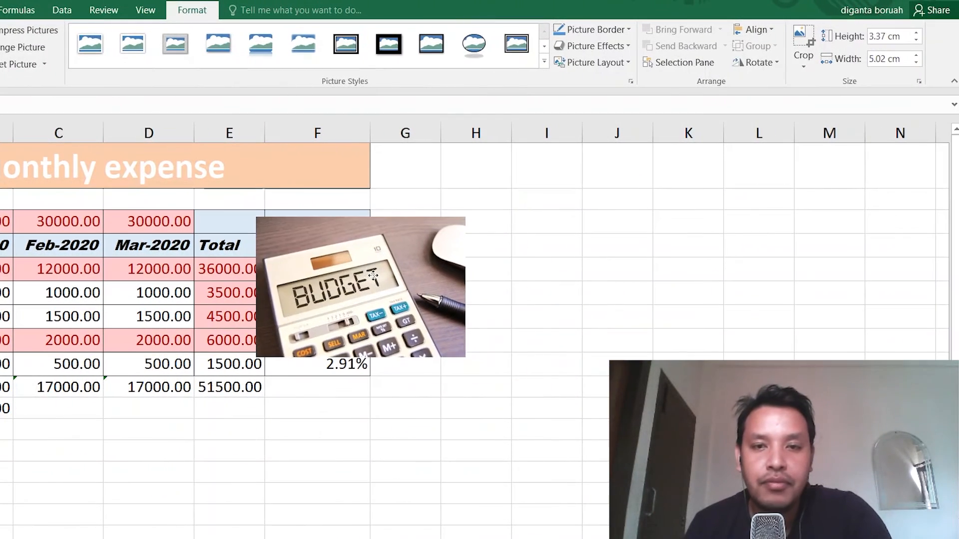
drag(373, 275, 514, 326)
mouse_move(506, 212)
mouse_down()
mouse_move(498, 209)
mouse_move(506, 212)
mouse_up()
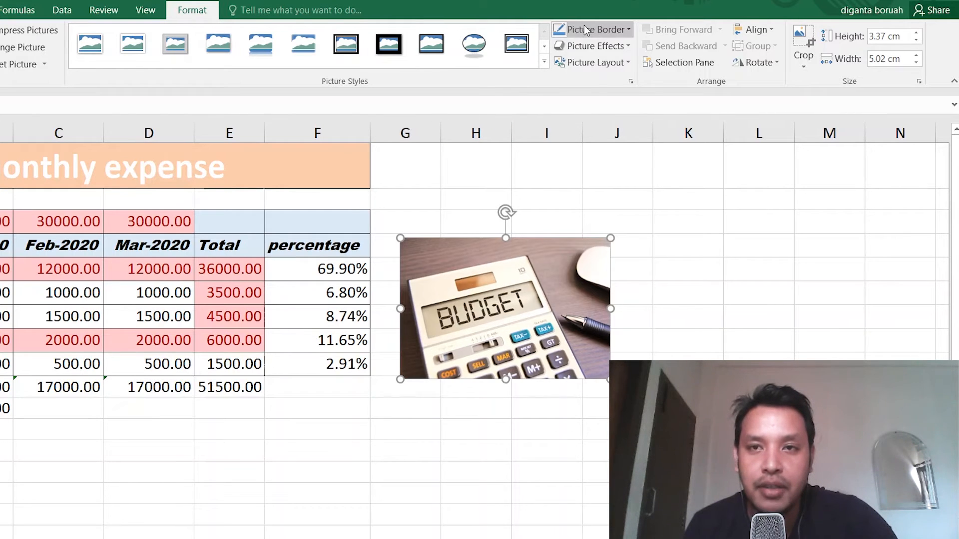
drag(531, 266, 838, 225)
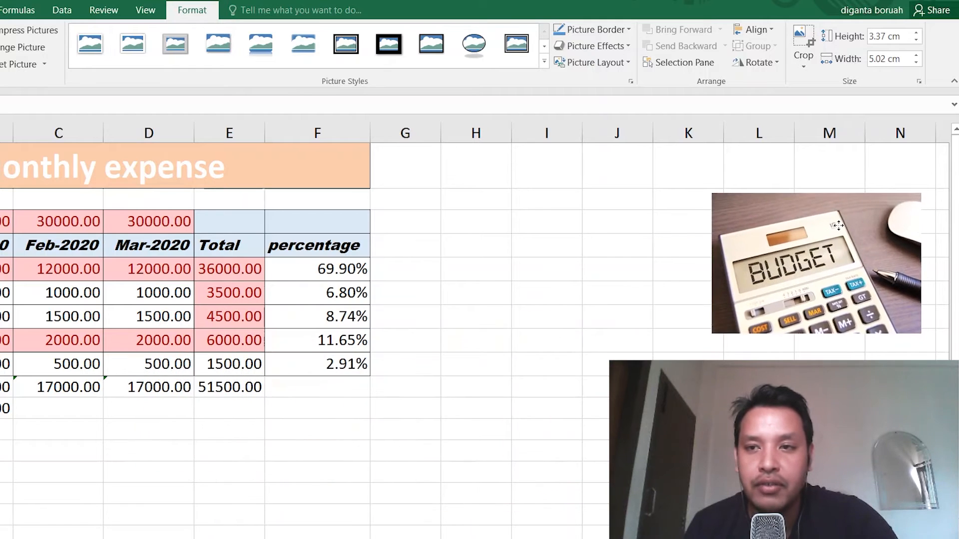
Give the budget picture a darker blue border with a 3 pt weight.
click(619, 30)
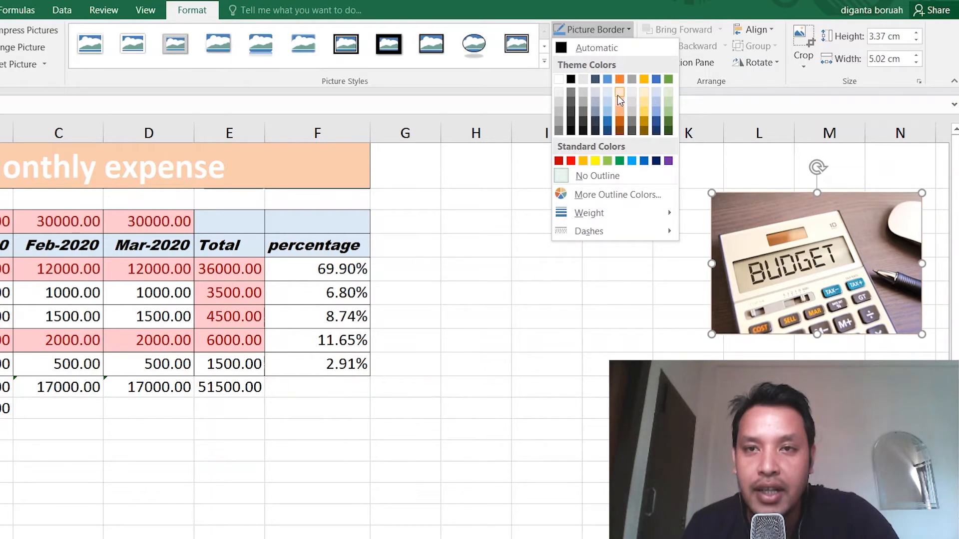
click(606, 118)
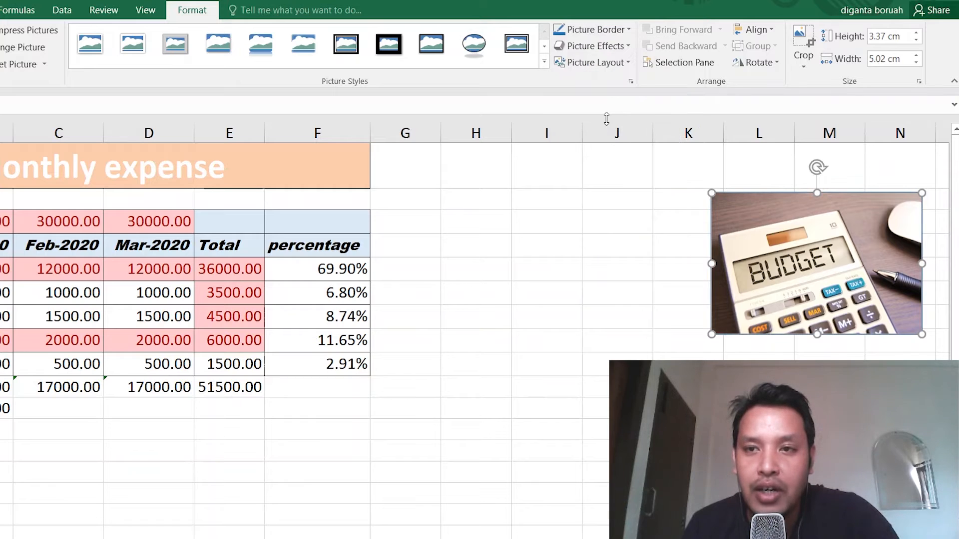
click(606, 28)
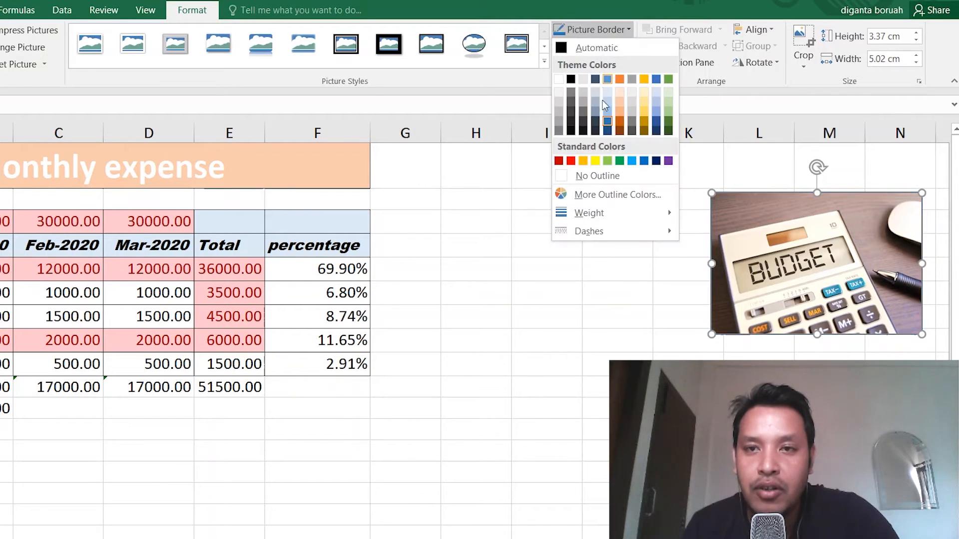
mouse_move(605, 218)
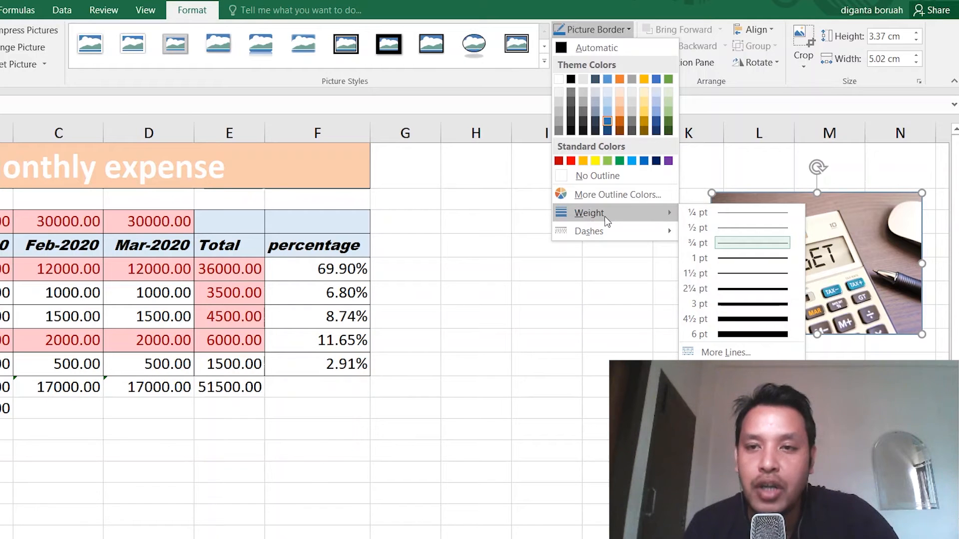
click(739, 300)
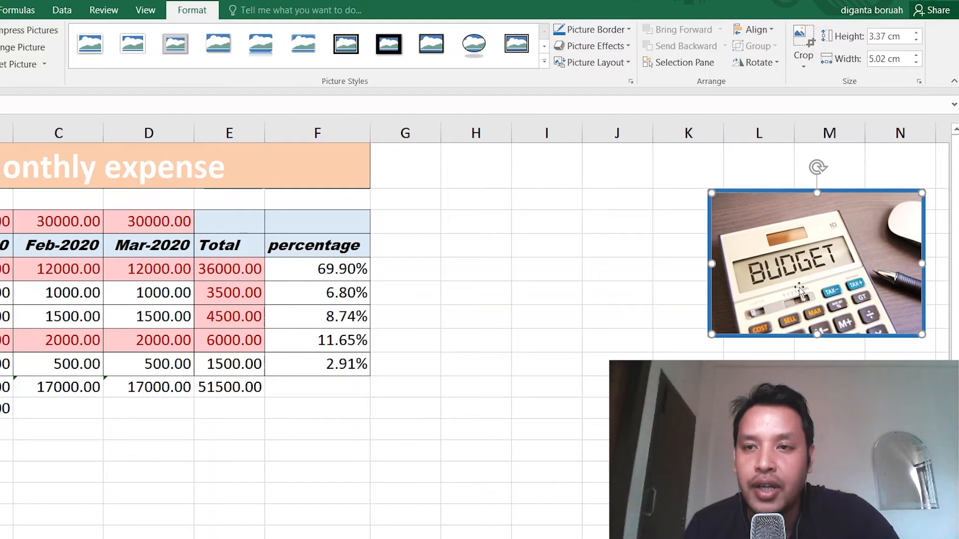
Move the budget picture over columns H to J and preview the orange 11 pt glow without applying it.
click(689, 339)
drag(785, 270, 521, 280)
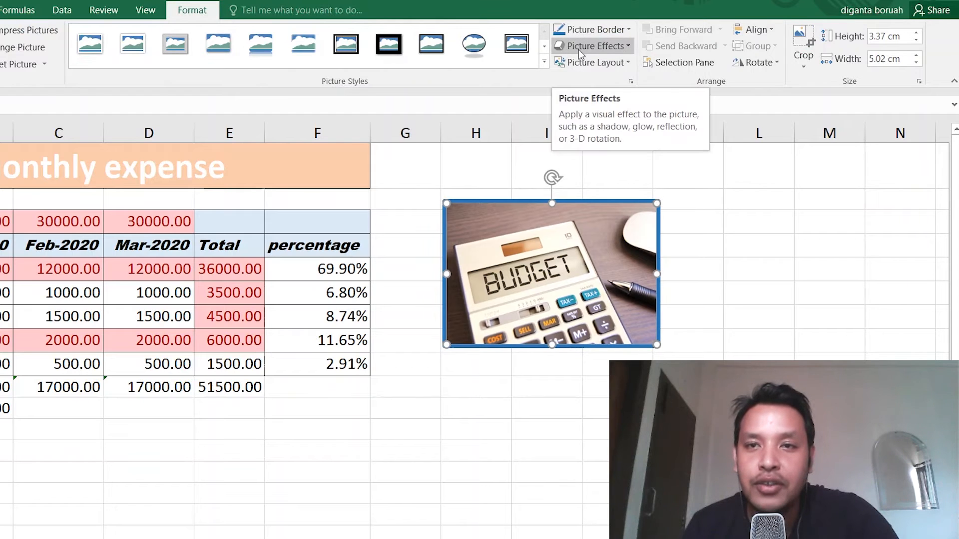
click(624, 51)
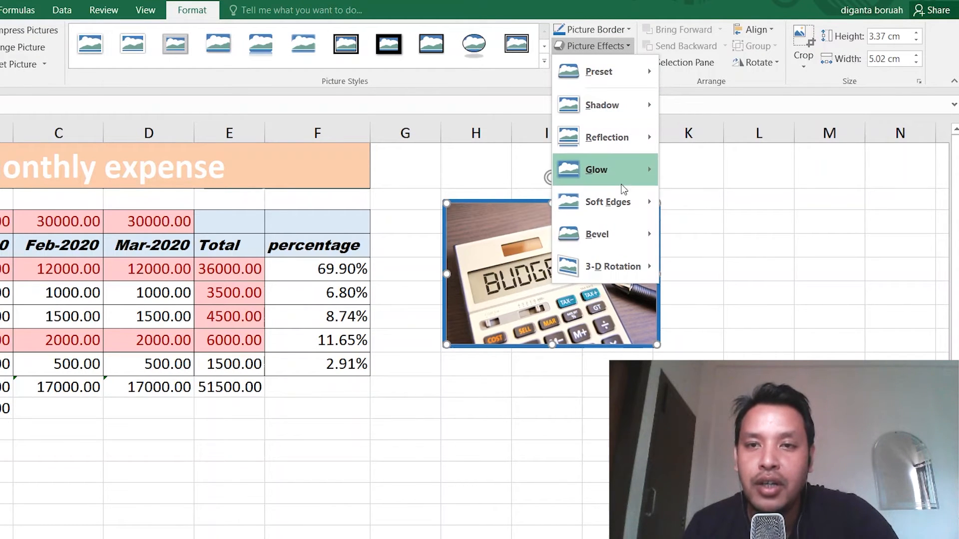
mouse_move(628, 179)
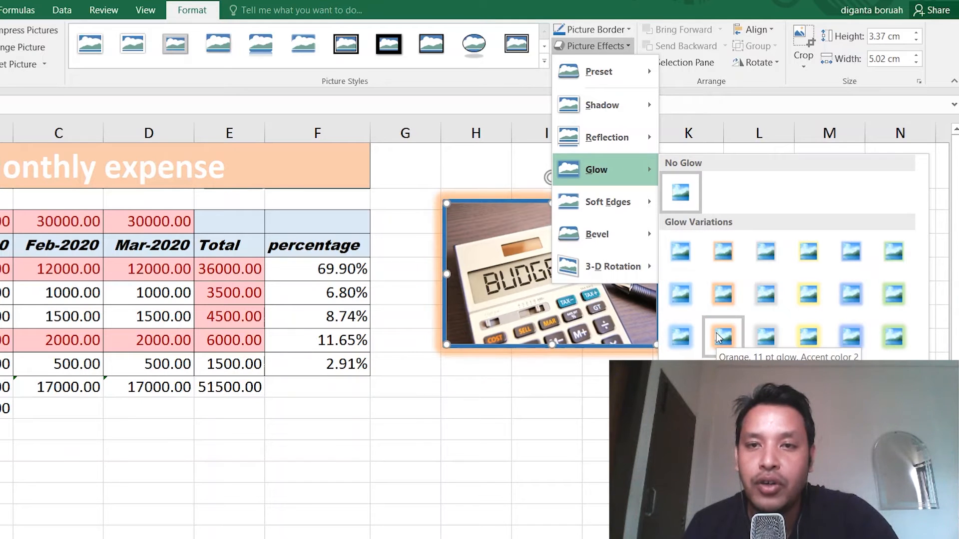
click(446, 336)
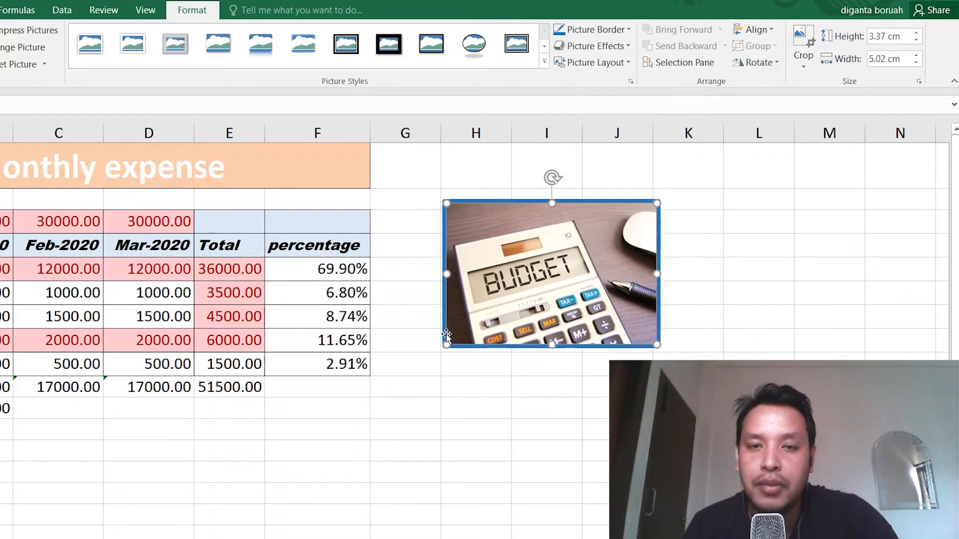
Move the budget picture below the percentage column and preview the Glow and Soft Edges effects without applying them.
drag(534, 255, 372, 444)
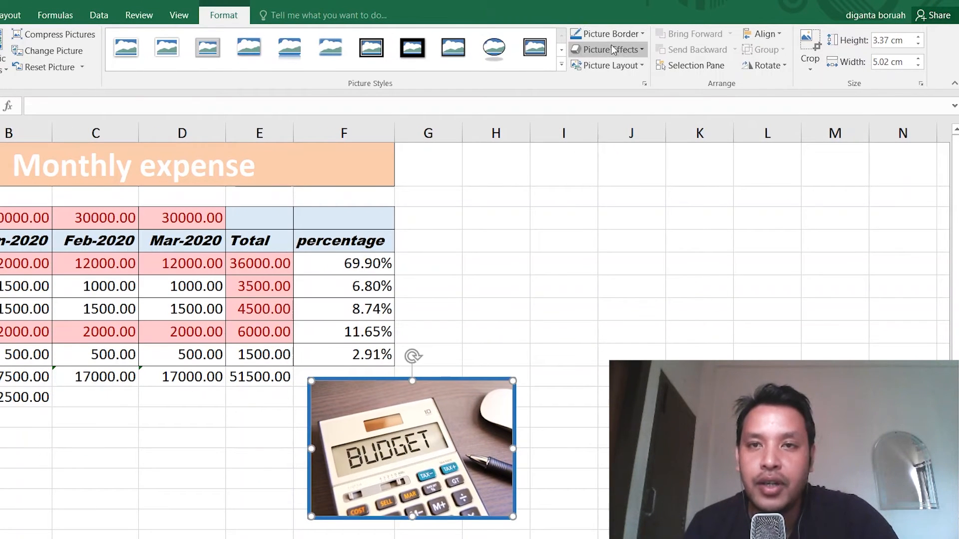
click(638, 50)
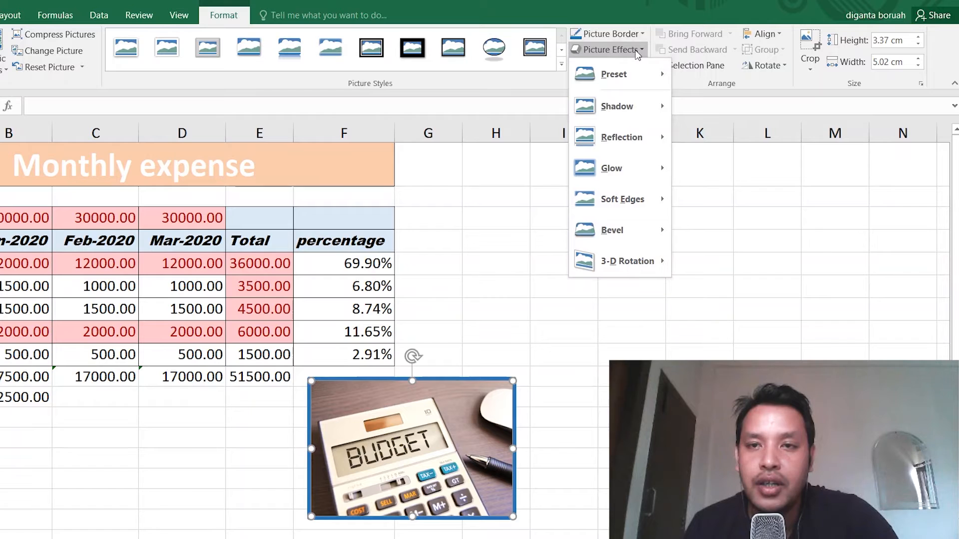
mouse_move(628, 178)
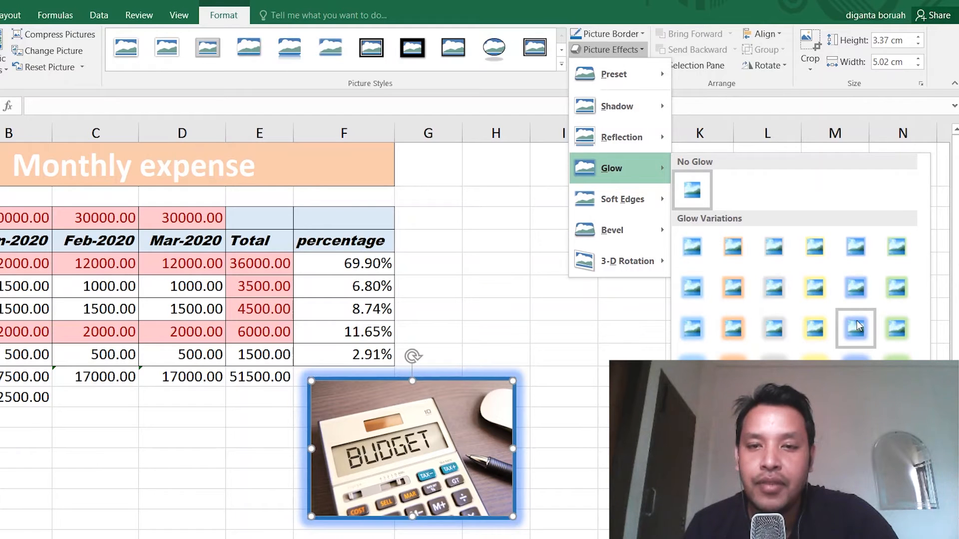
mouse_move(632, 201)
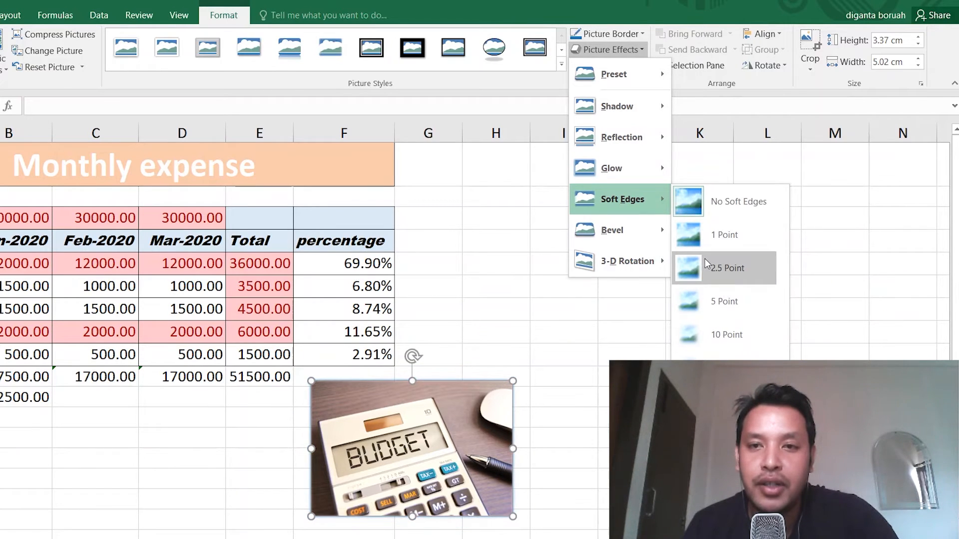
mouse_move(609, 143)
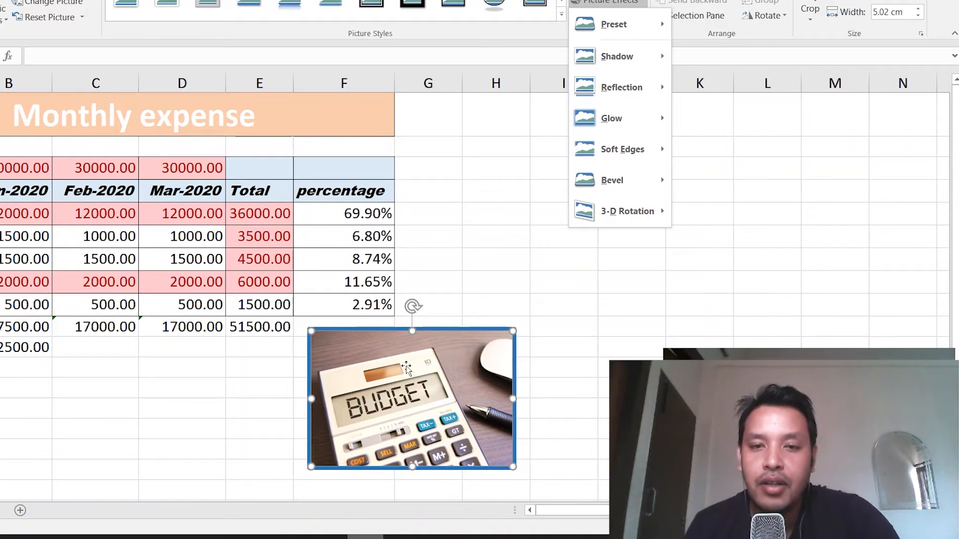
Move the budget picture up over the percentage column and preview the Reflection variations without applying one.
click(428, 236)
drag(425, 399, 428, 268)
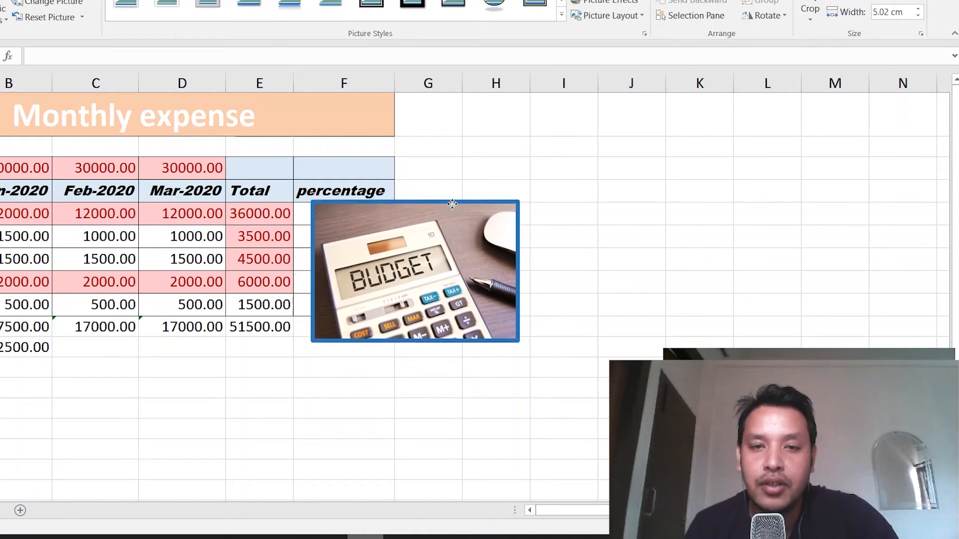
click(630, 4)
mouse_move(650, 82)
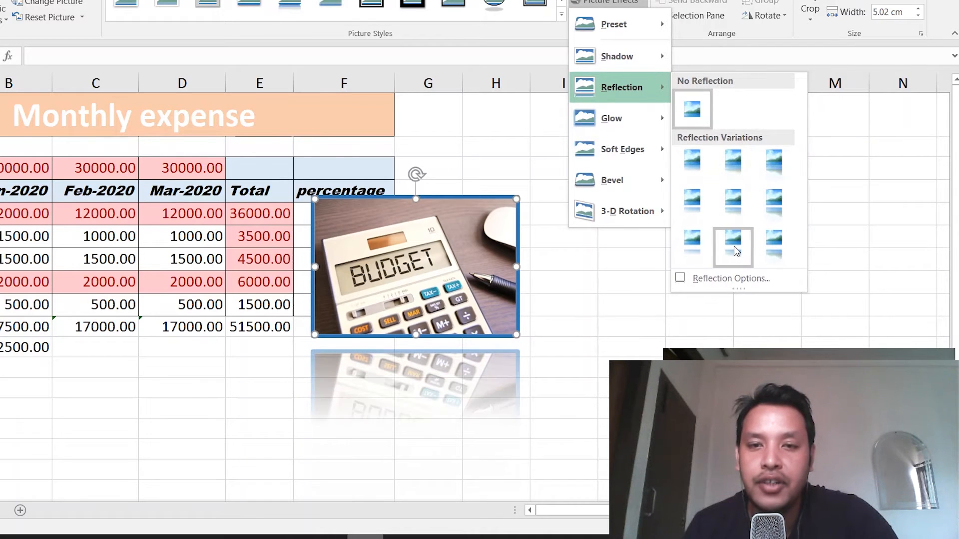
click(526, 40)
click(605, 289)
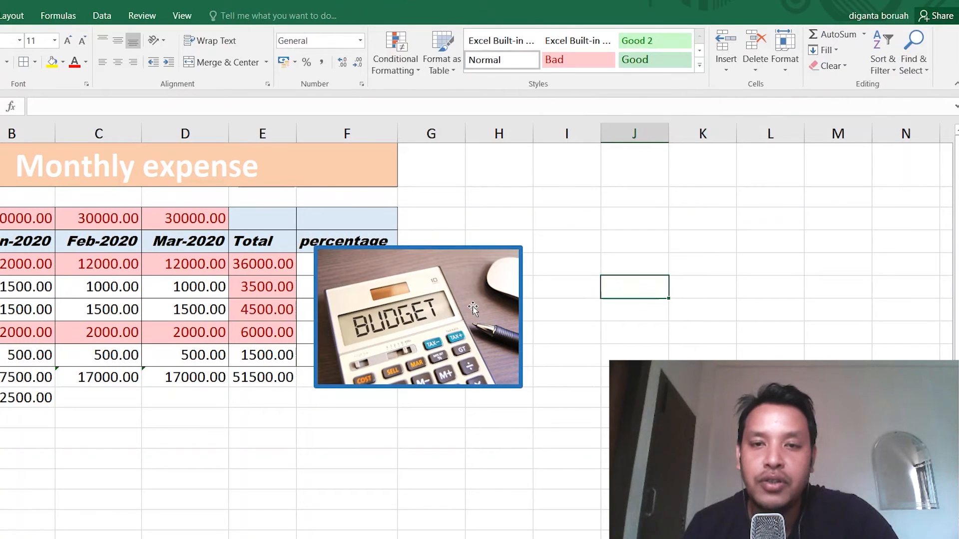
Shrink the budget picture to about 1.51 cm by 2.25 cm over columns H and I, and rotate it right 90° and back left 90°.
click(473, 307)
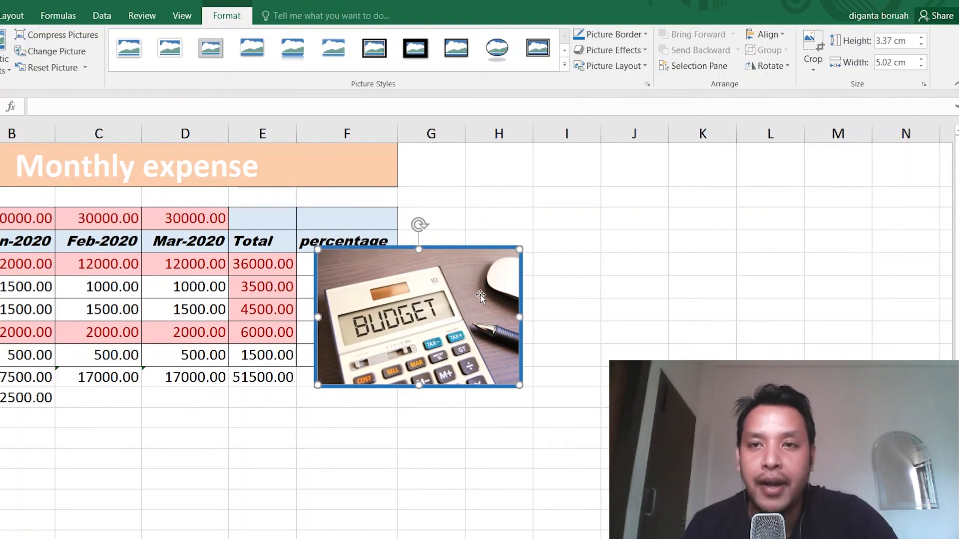
drag(519, 383, 546, 279)
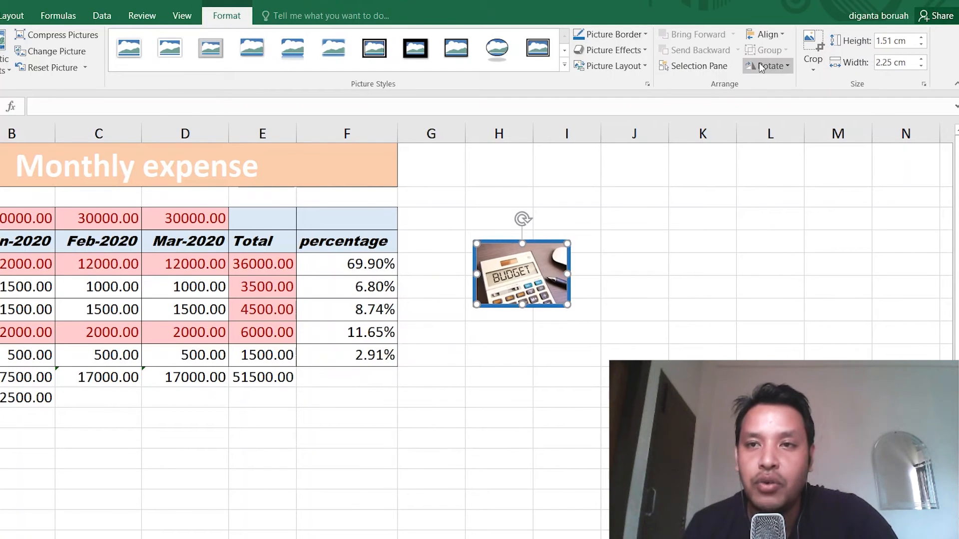
click(782, 66)
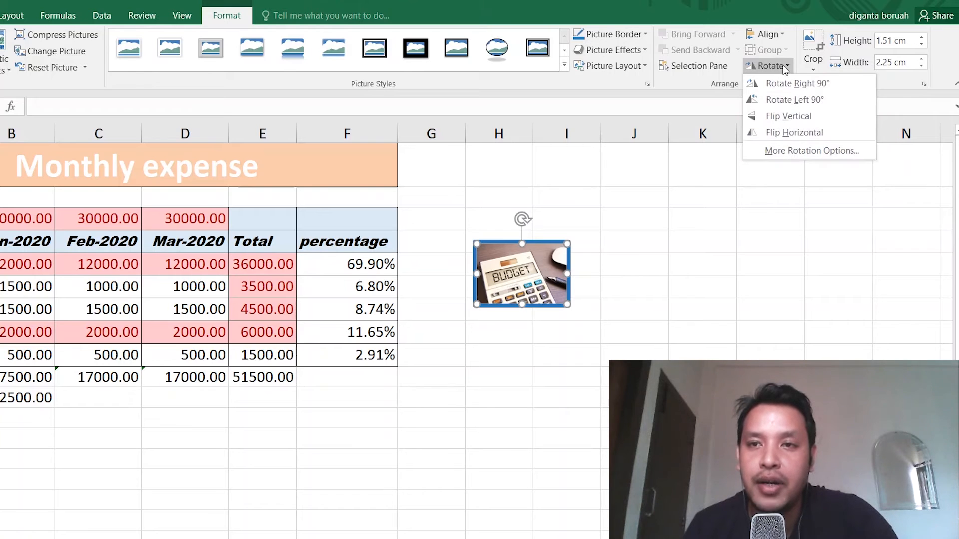
click(789, 80)
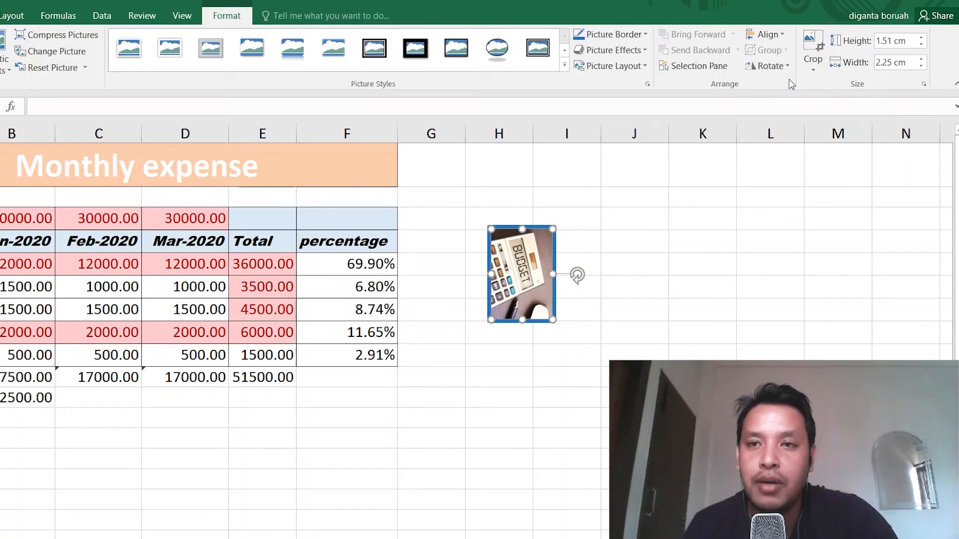
click(763, 65)
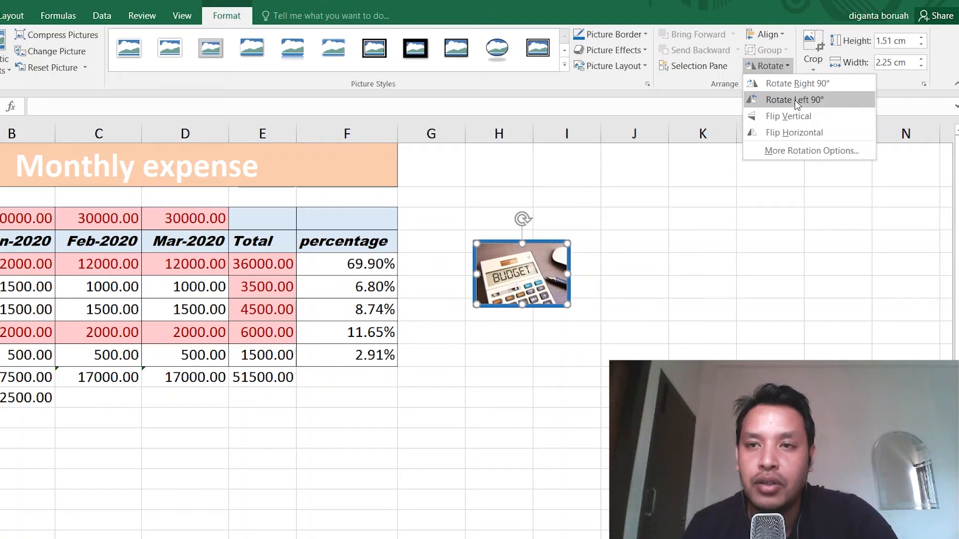
click(795, 99)
Enlarge the budget picture to about 4.61 cm by 6.86 cm and preview the horizontal flip and 90° rotation without applying them.
click(776, 68)
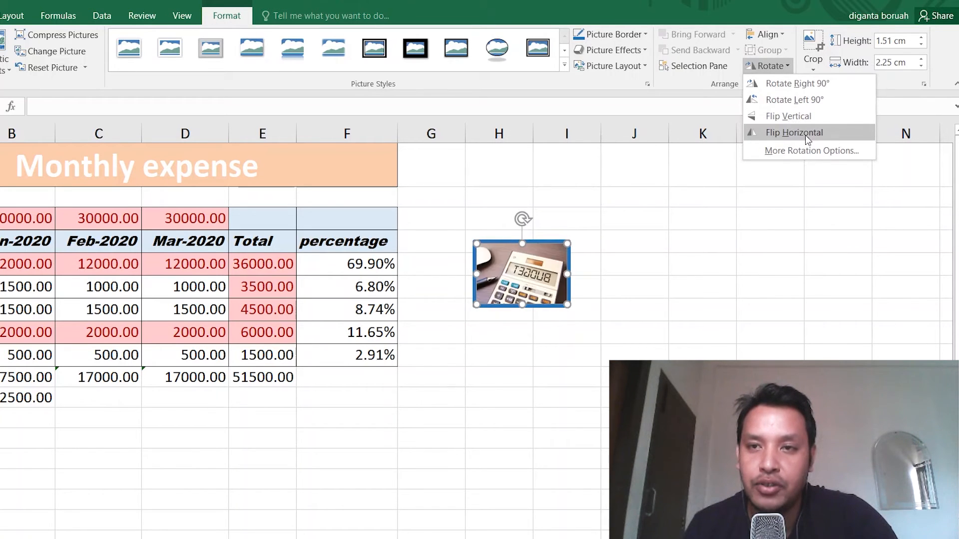
click(566, 303)
drag(566, 303, 661, 368)
click(771, 65)
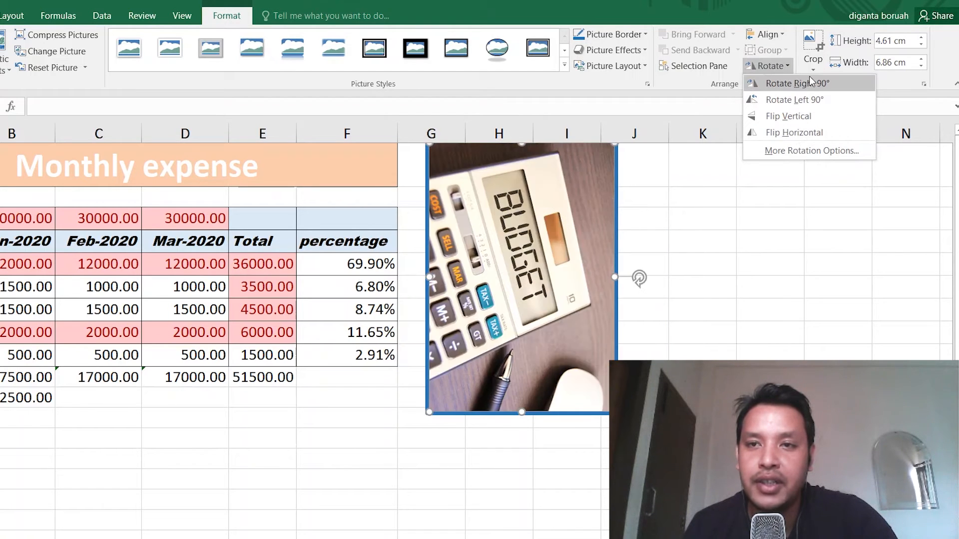
click(765, 281)
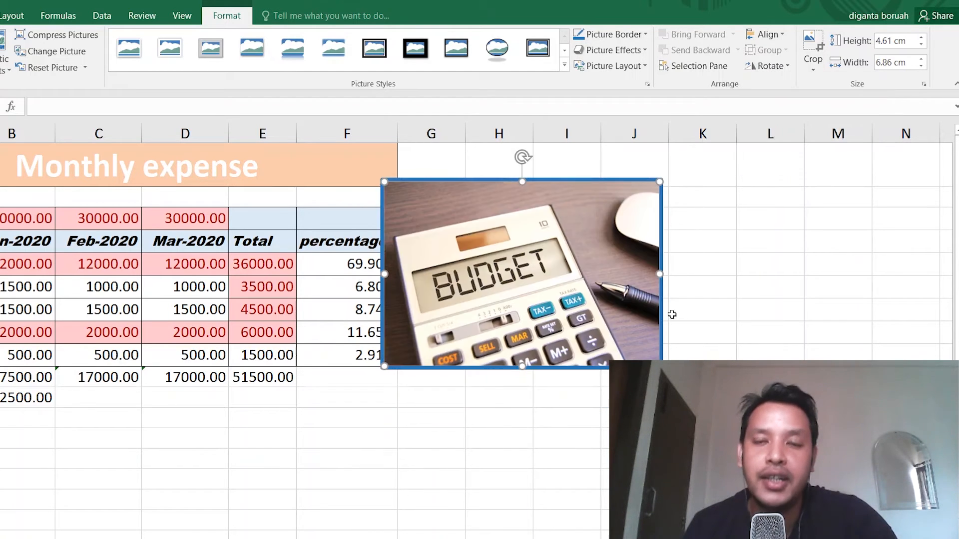
Shrink the budget picture and place it in the title row just after the Monthly expense title.
drag(659, 367, 303, 164)
key(Escape)
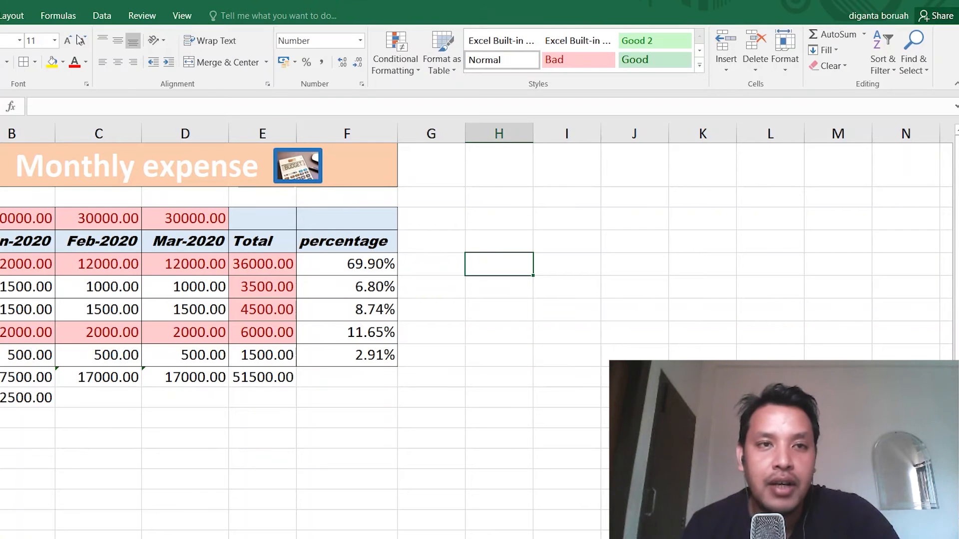
Insert a rectangle shape covering the percentage column from F3 to F9.
click(106, 18)
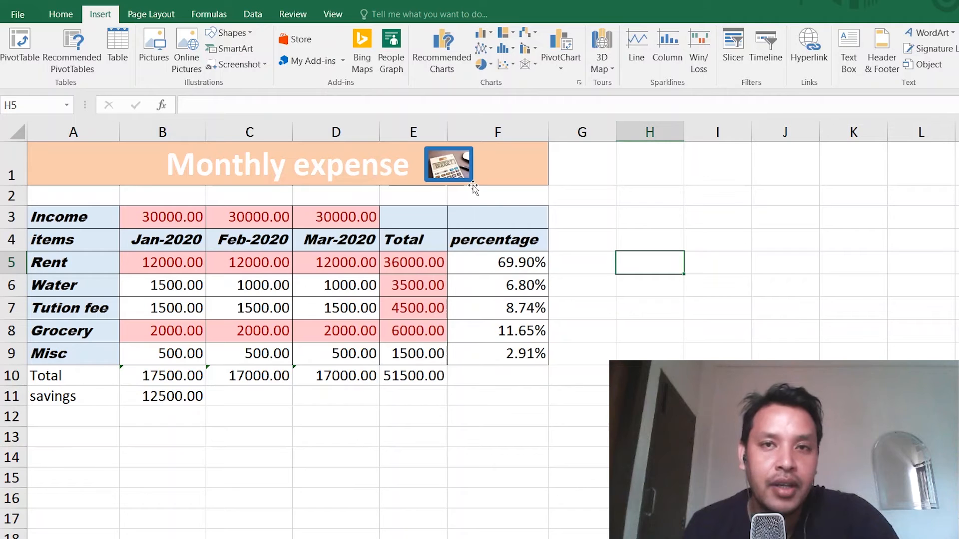
click(234, 30)
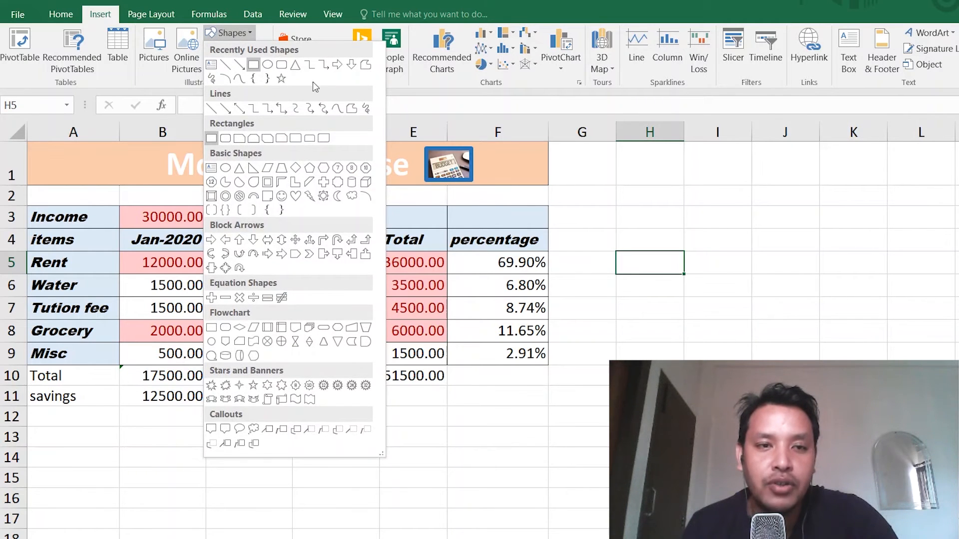
click(255, 65)
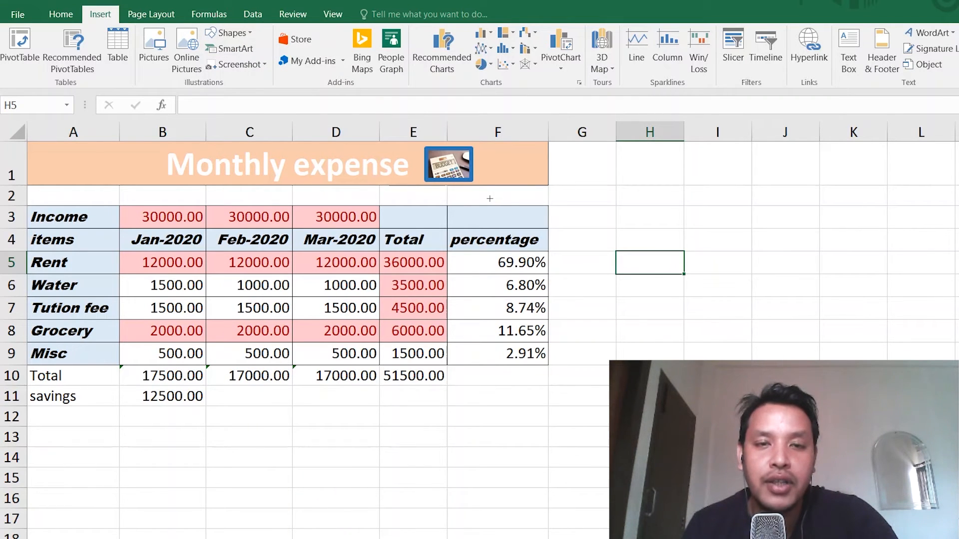
drag(448, 206, 549, 365)
click(638, 350)
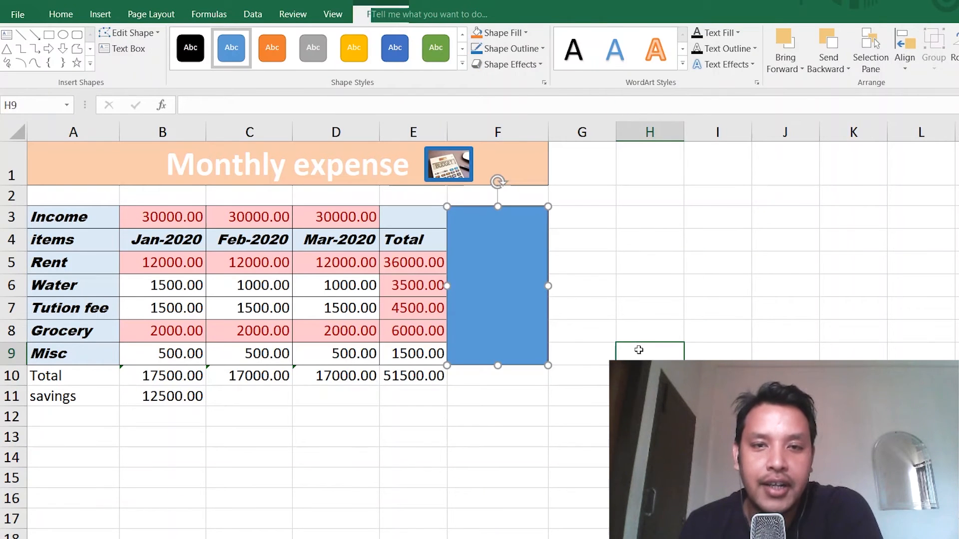
Set the rectangle over the percentage column to No Fill.
click(495, 265)
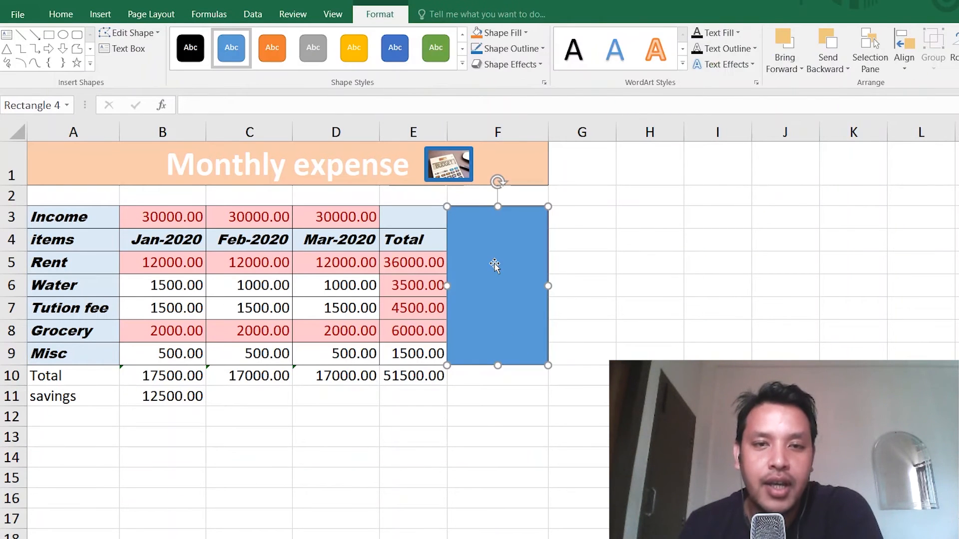
click(627, 277)
click(507, 273)
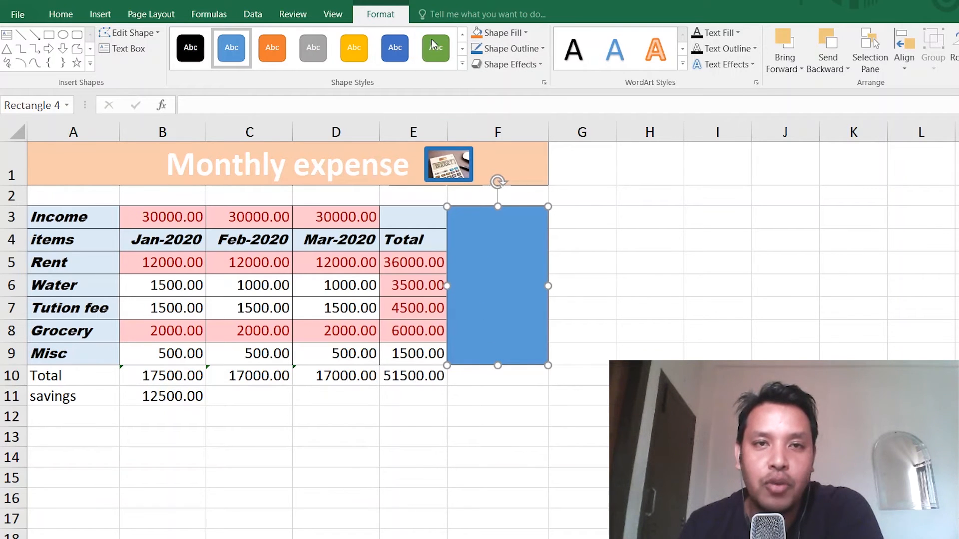
click(526, 33)
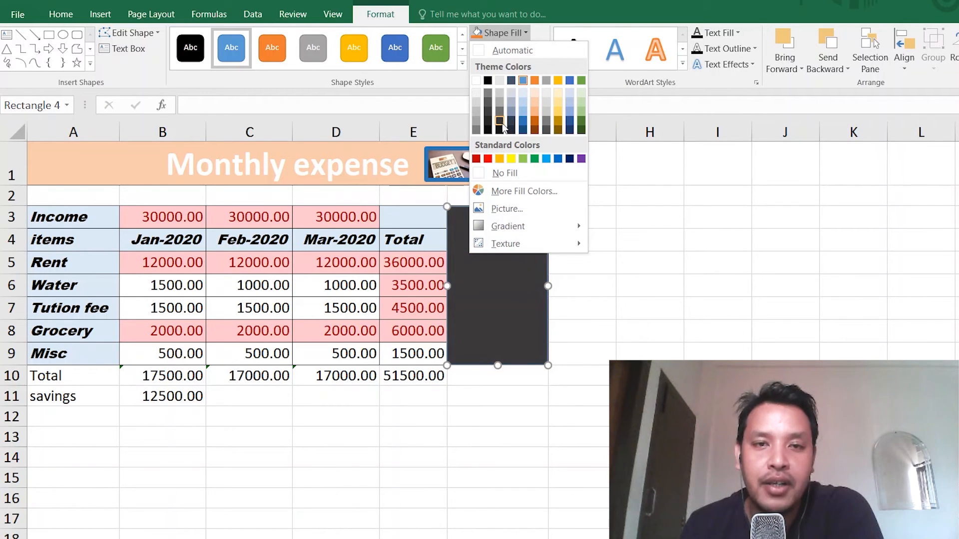
click(508, 175)
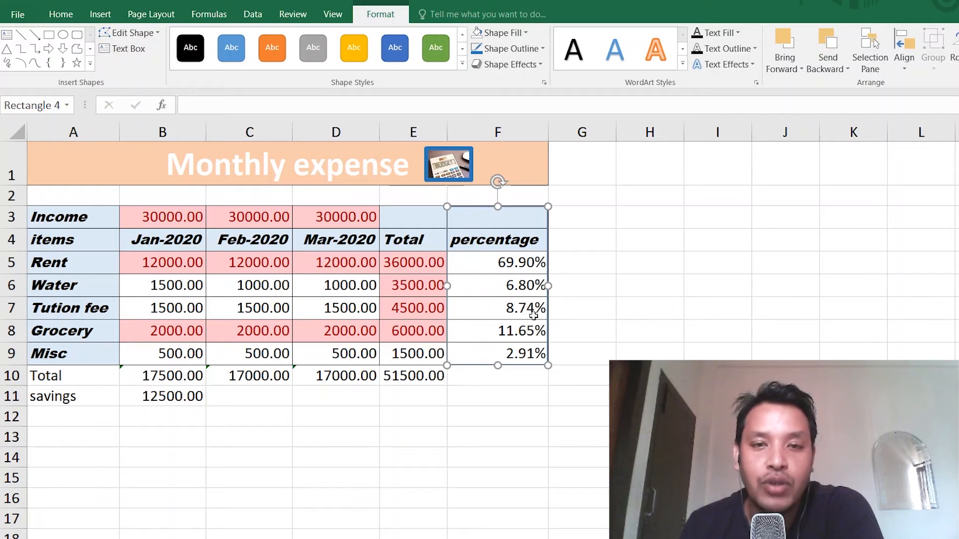
Give the rectangle around the percentage column a 3 pt yellow outline.
click(537, 54)
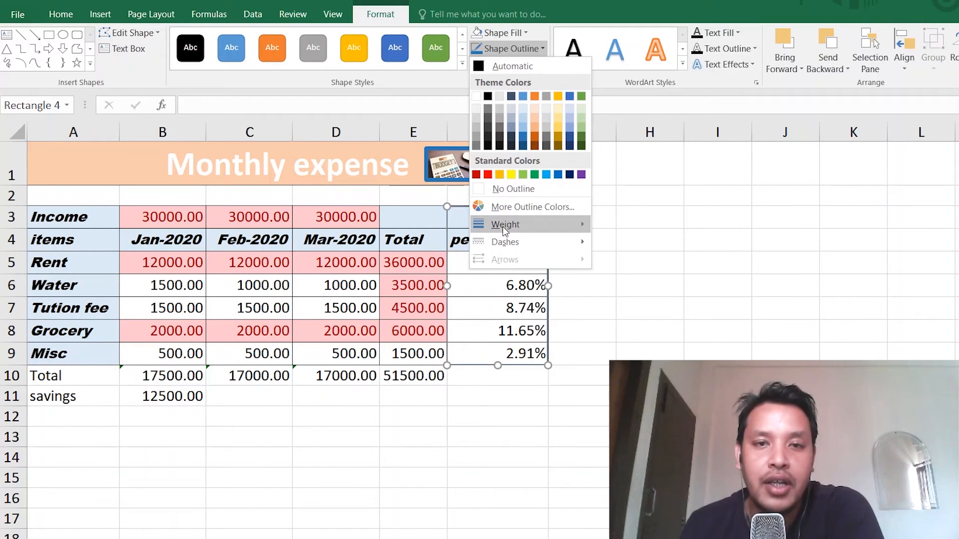
mouse_move(502, 226)
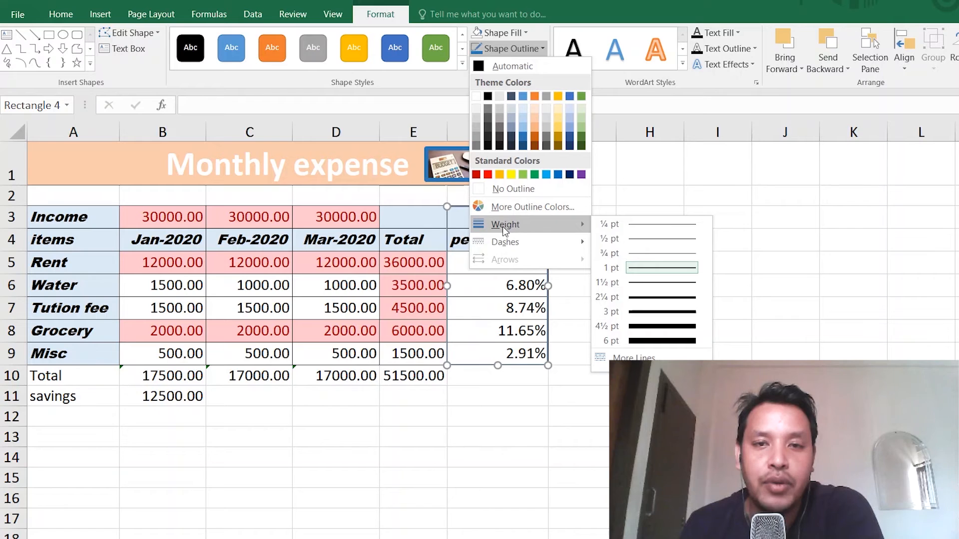
click(654, 313)
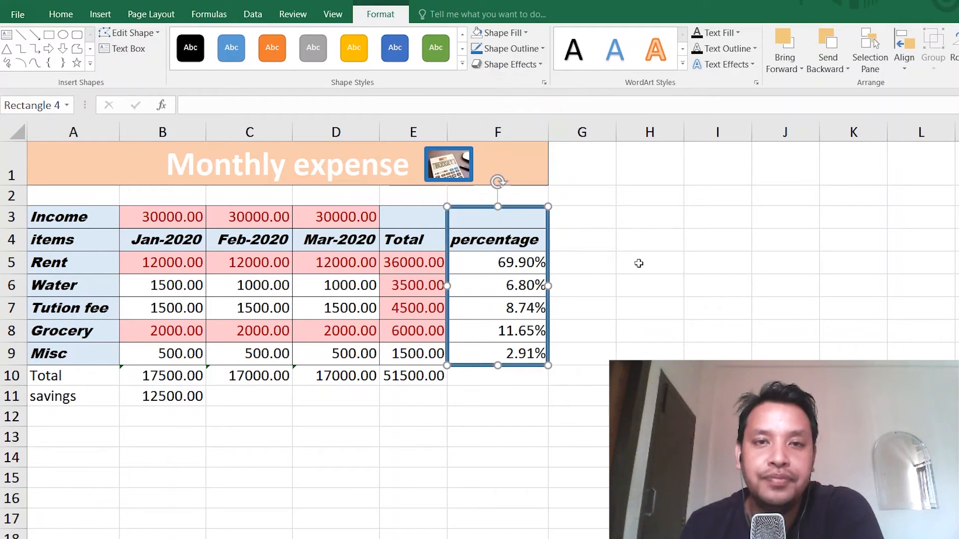
click(500, 50)
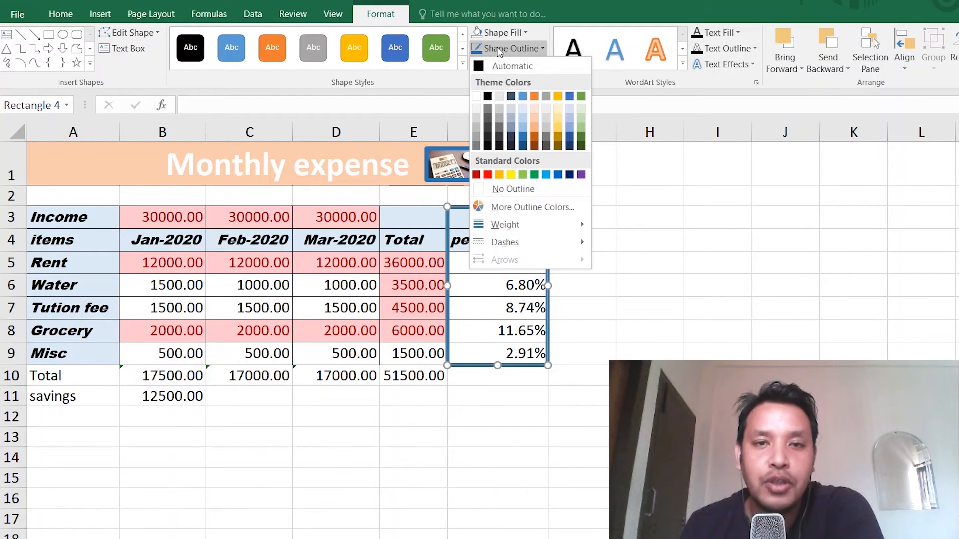
click(512, 175)
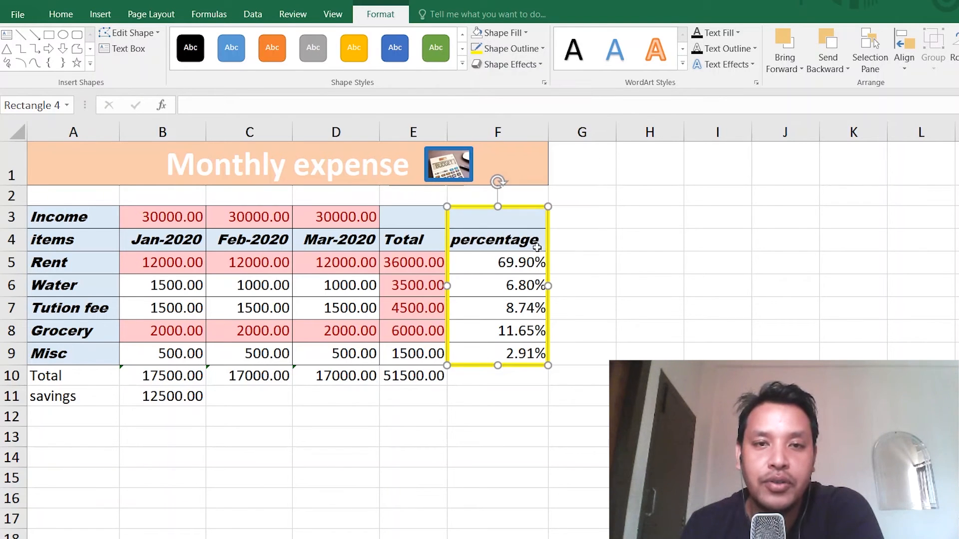
click(525, 47)
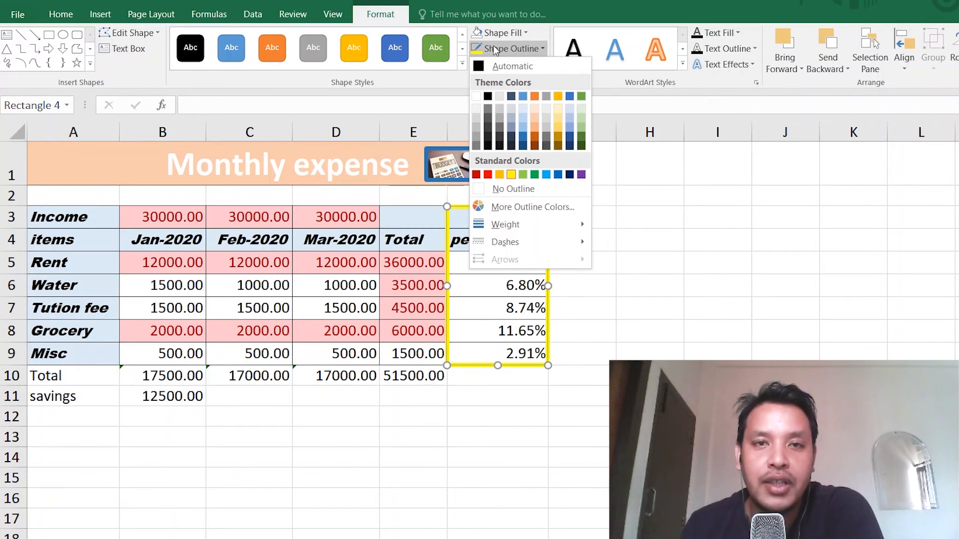
click(680, 181)
click(638, 246)
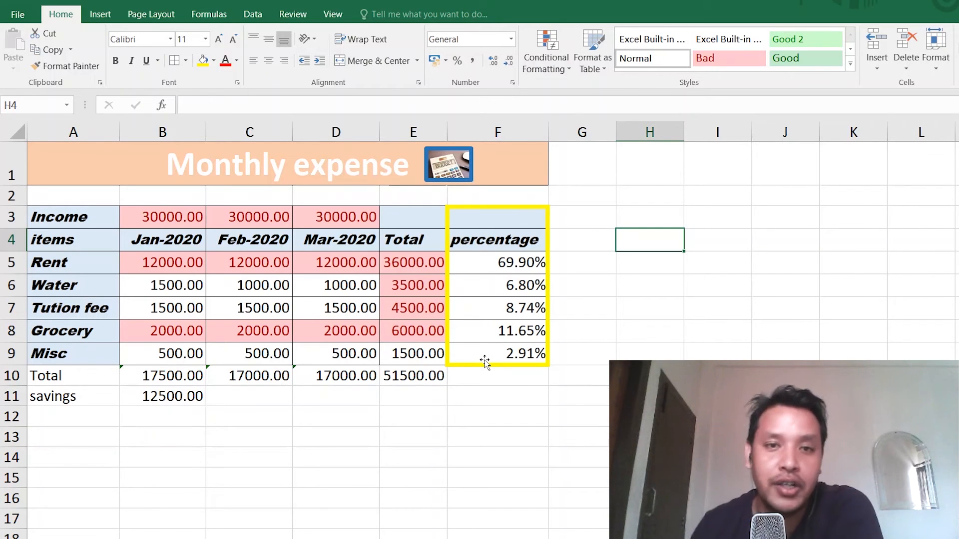
Insert an up block arrow beside the percentage column, spanning about rows 5 to 8 in column G.
click(102, 12)
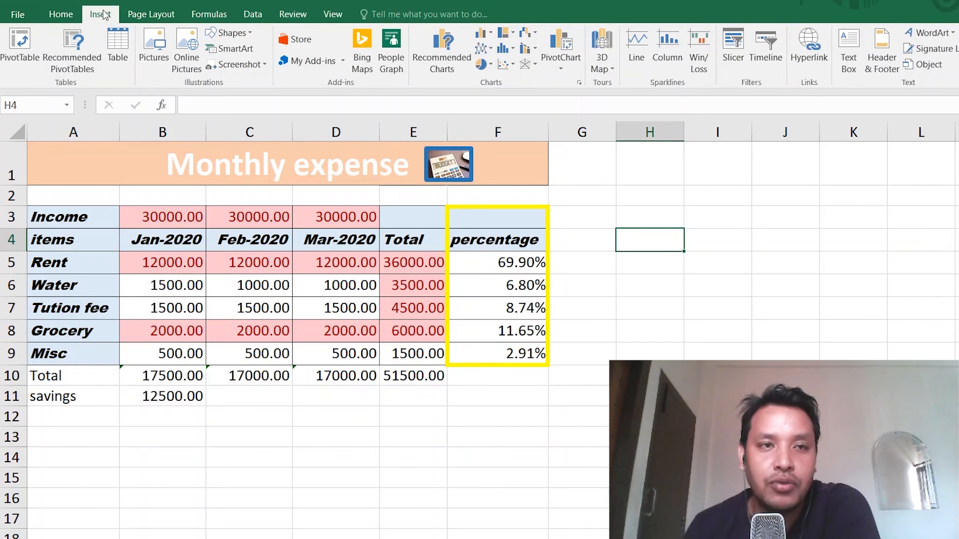
click(244, 31)
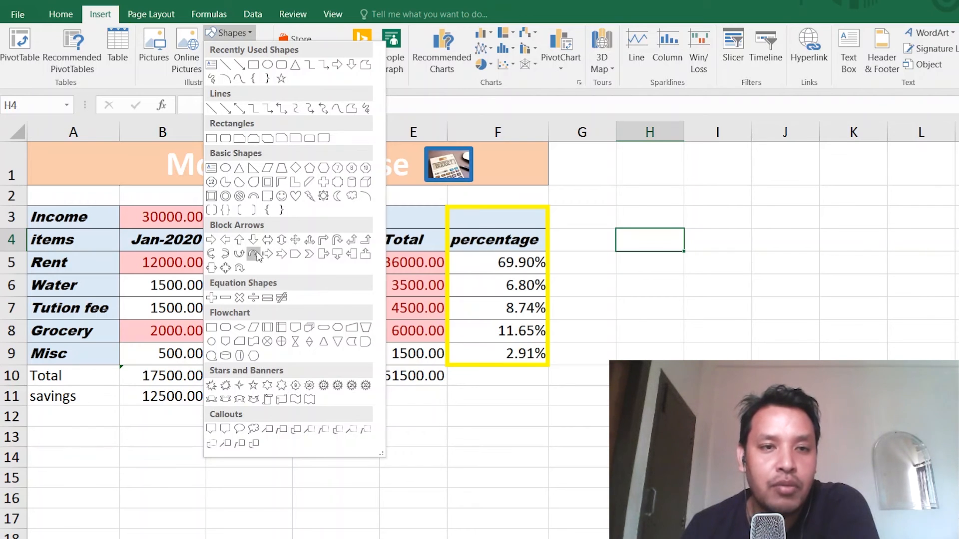
click(240, 241)
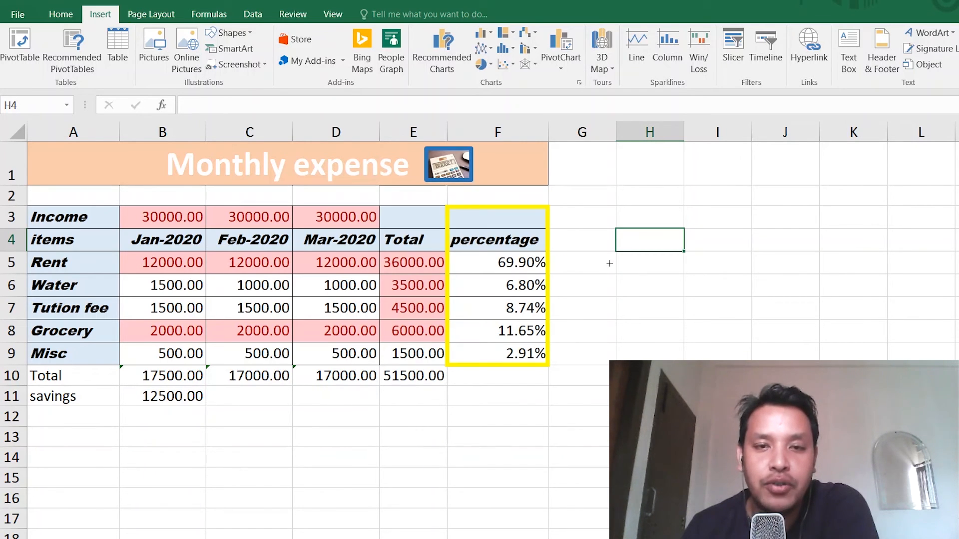
mouse_move(573, 260)
mouse_down()
mouse_move(624, 261)
mouse_move(625, 336)
mouse_up()
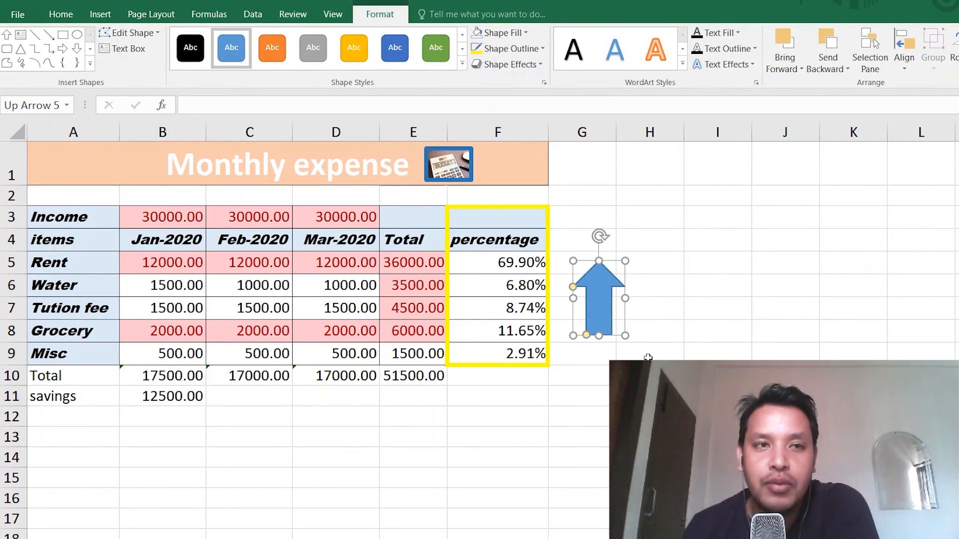
Rotate the arrow to point left at the Rent percentage in F5, and give it a thinner shaft and longer head.
mouse_move(600, 236)
mouse_down()
mouse_move(507, 268)
mouse_move(483, 303)
mouse_move(487, 282)
mouse_up()
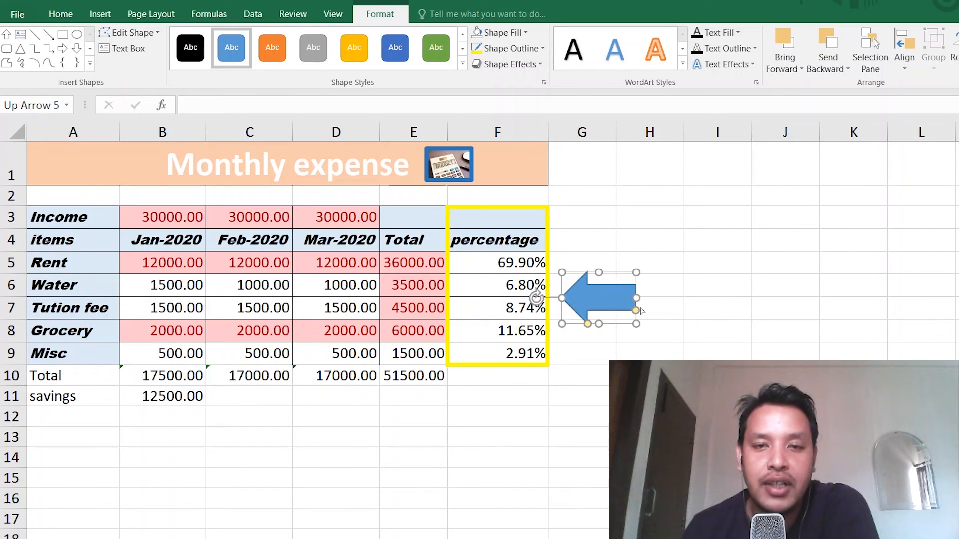
drag(619, 299, 618, 263)
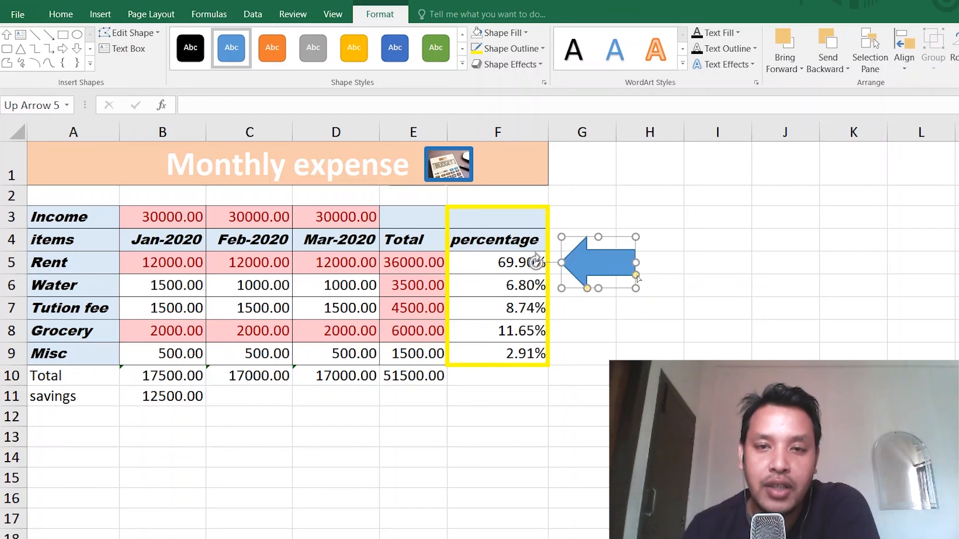
drag(637, 276, 635, 267)
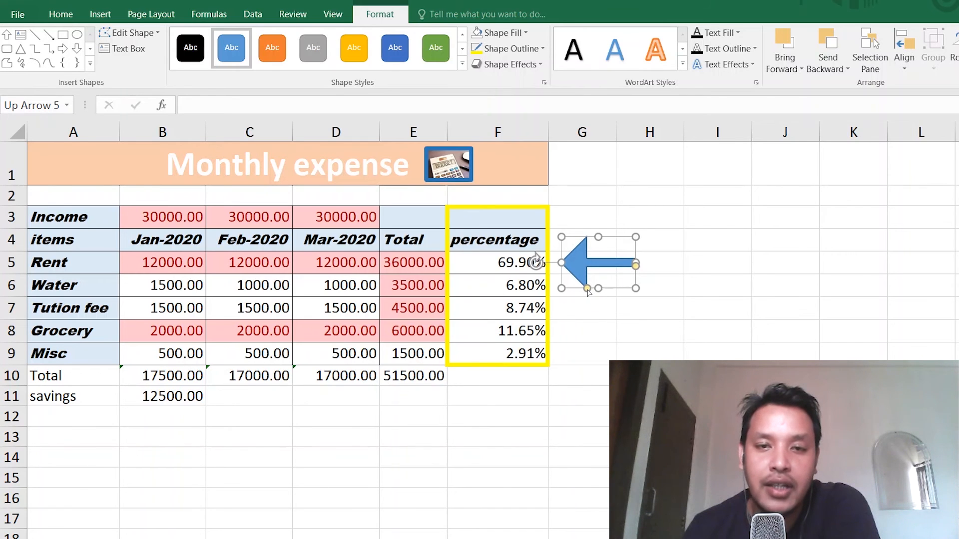
drag(589, 291, 604, 273)
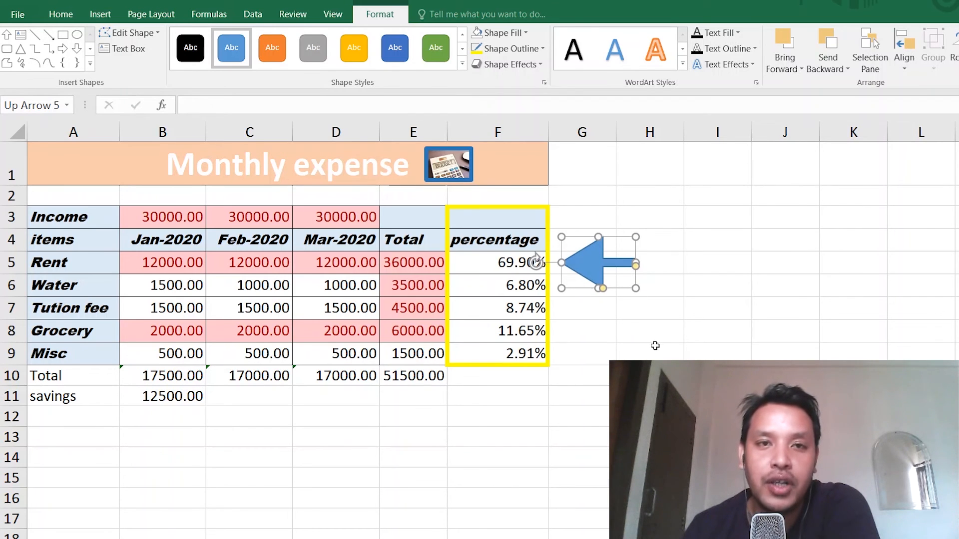
Fill the arrow with standard red and shrink it to fit beside the Rent percentage.
click(533, 46)
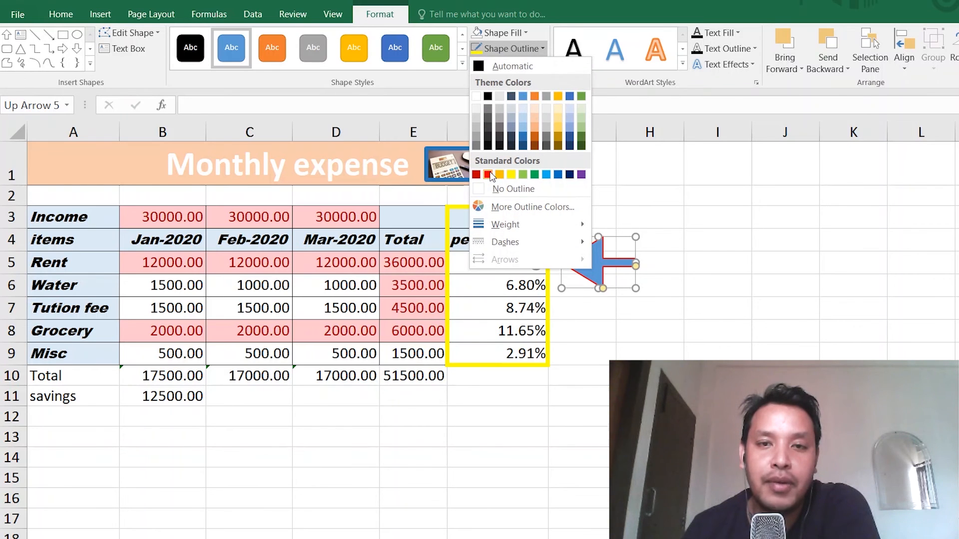
click(516, 35)
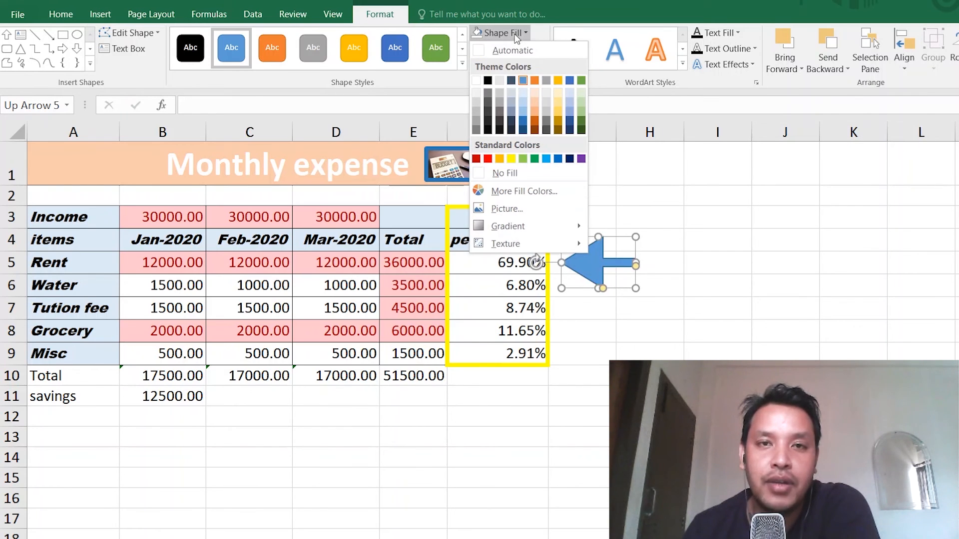
click(487, 159)
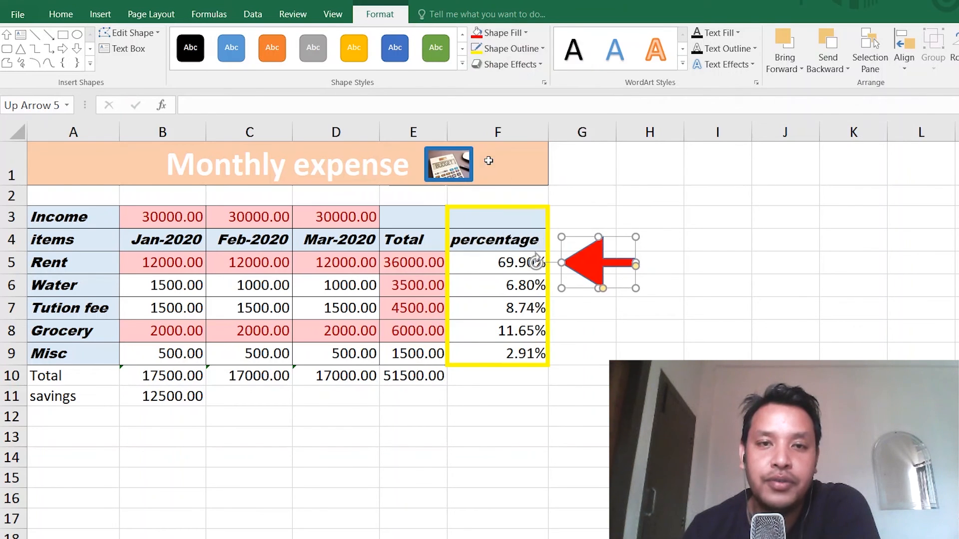
drag(635, 288, 590, 262)
click(713, 315)
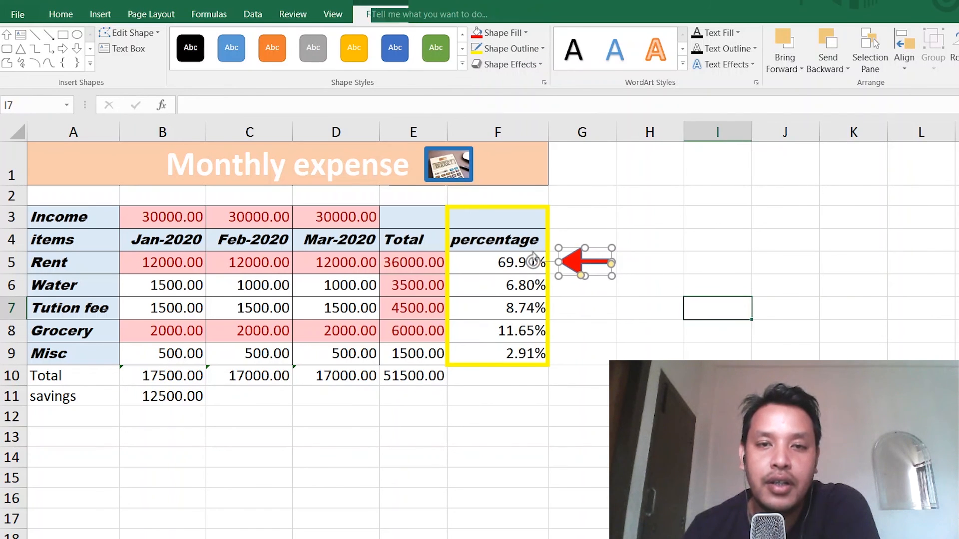
click(594, 275)
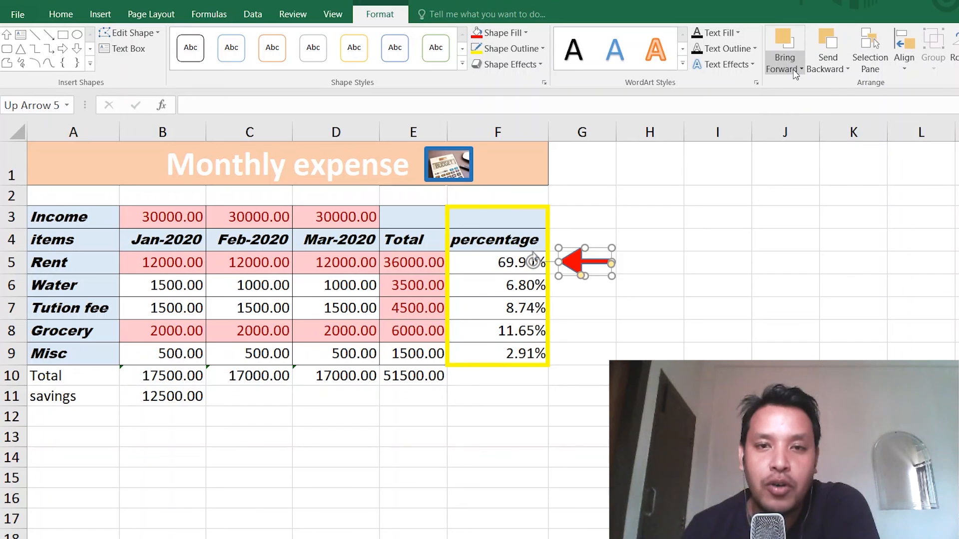
click(690, 279)
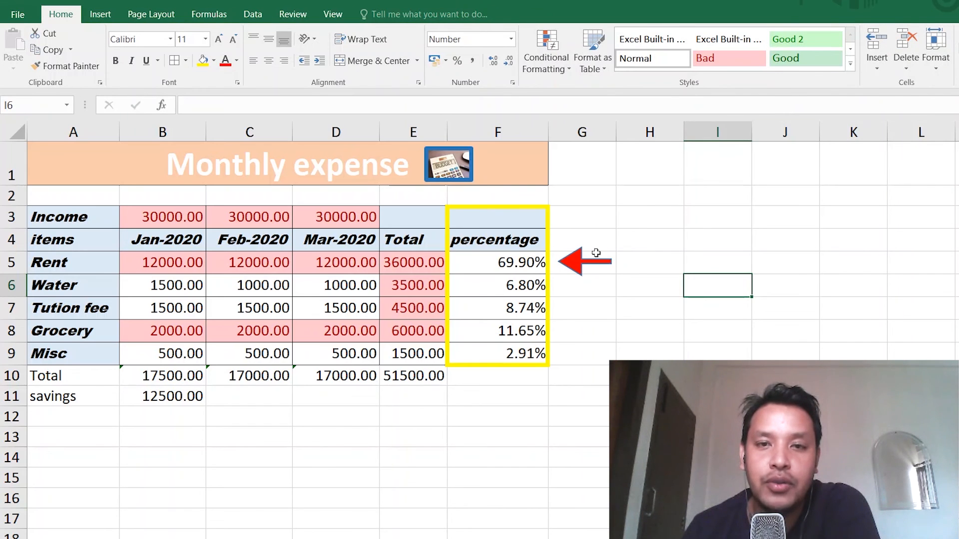
Insert a rectangle over the red arrow in column G, covering it from about row 3 to row 8.
click(574, 269)
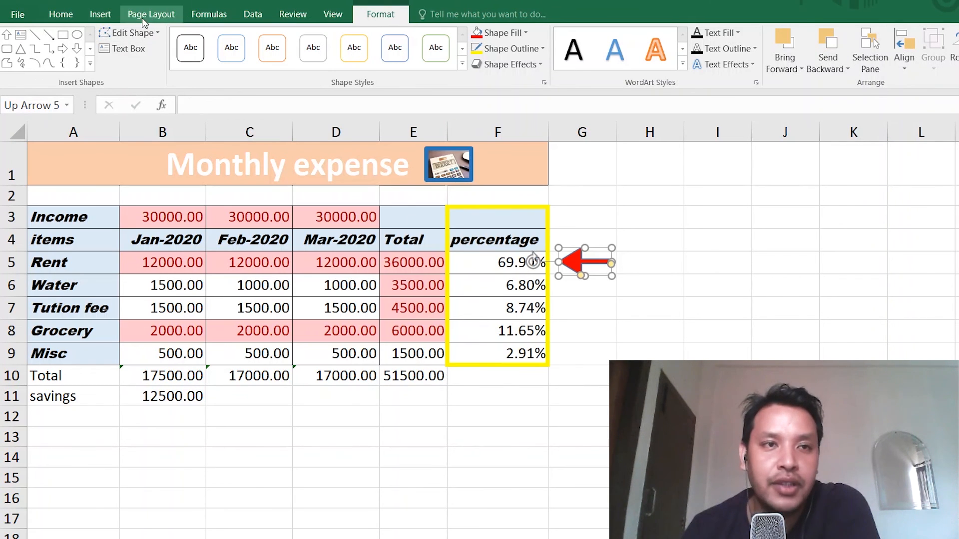
click(100, 19)
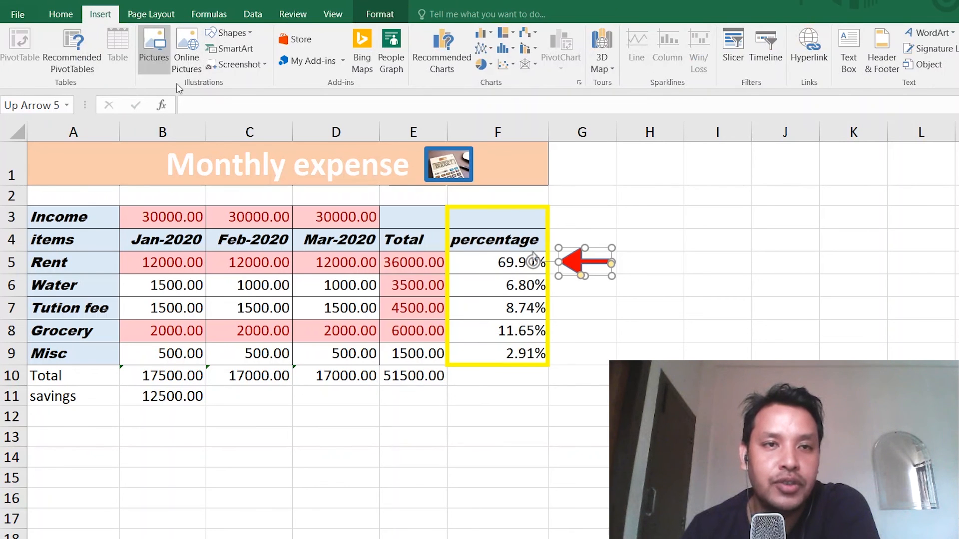
click(229, 32)
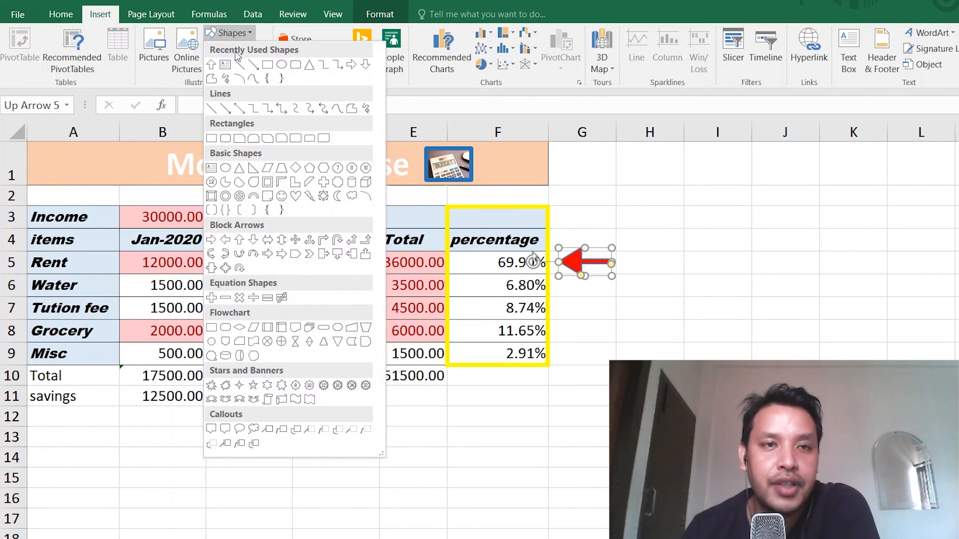
click(212, 139)
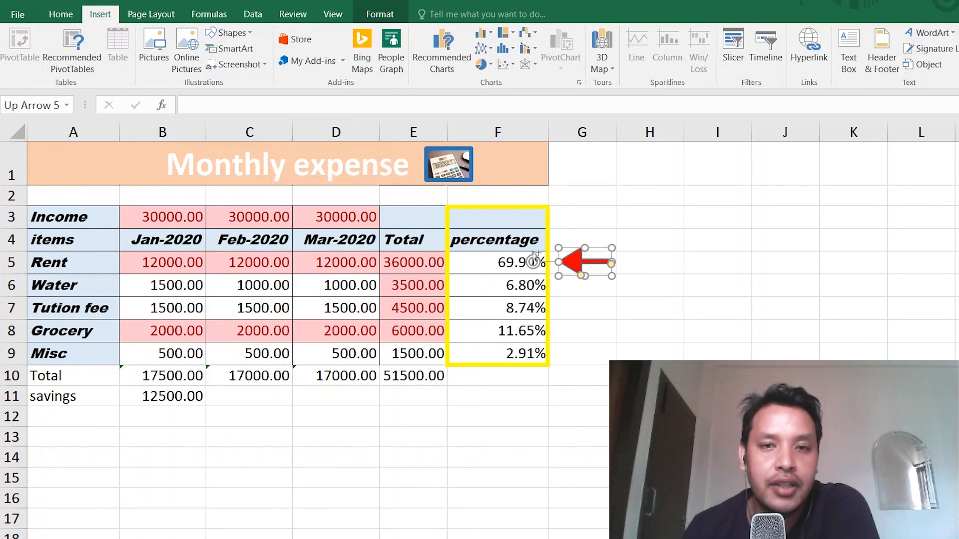
drag(552, 221, 626, 335)
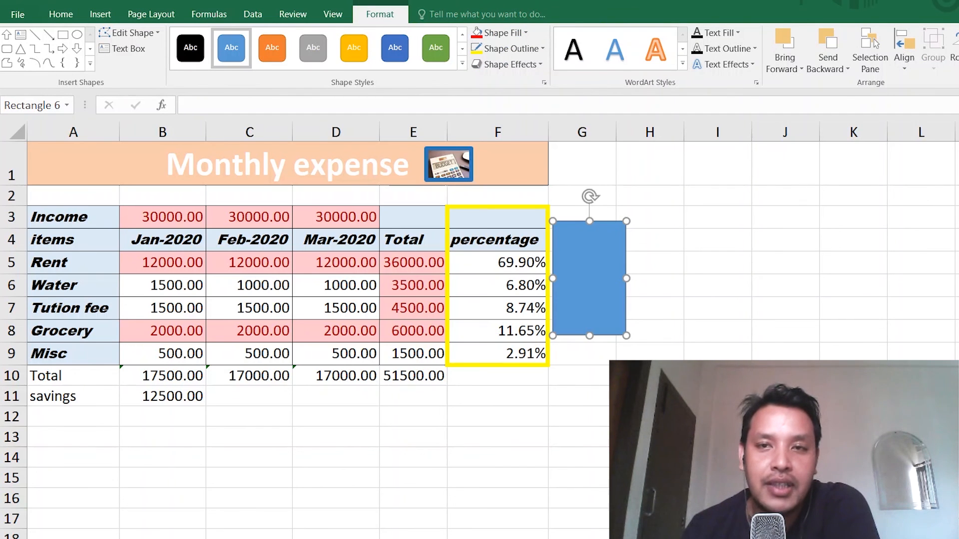
mouse_move(595, 255)
mouse_down()
mouse_move(725, 254)
mouse_move(627, 261)
mouse_move(596, 259)
mouse_move(672, 258)
mouse_move(592, 252)
mouse_up()
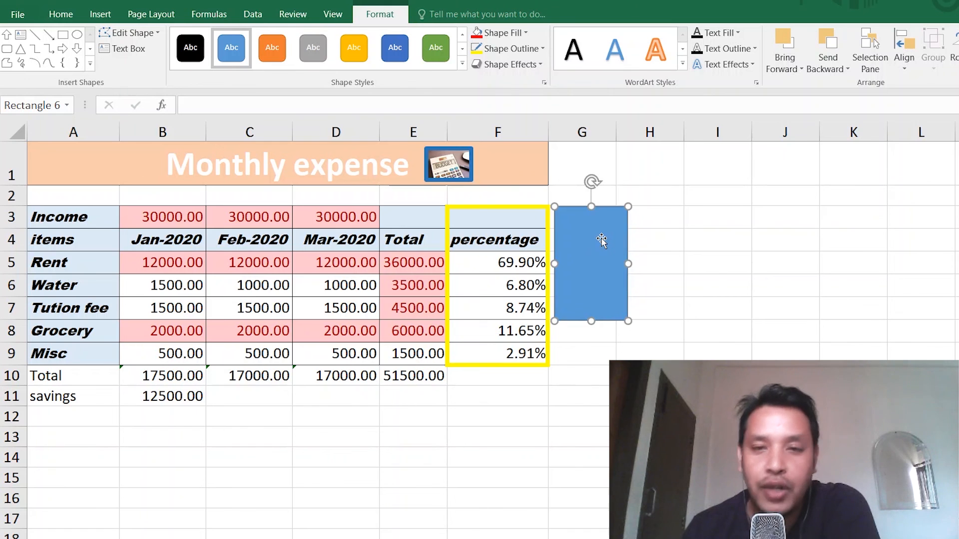
mouse_move(601, 240)
mouse_down()
mouse_move(614, 235)
mouse_move(602, 235)
mouse_up()
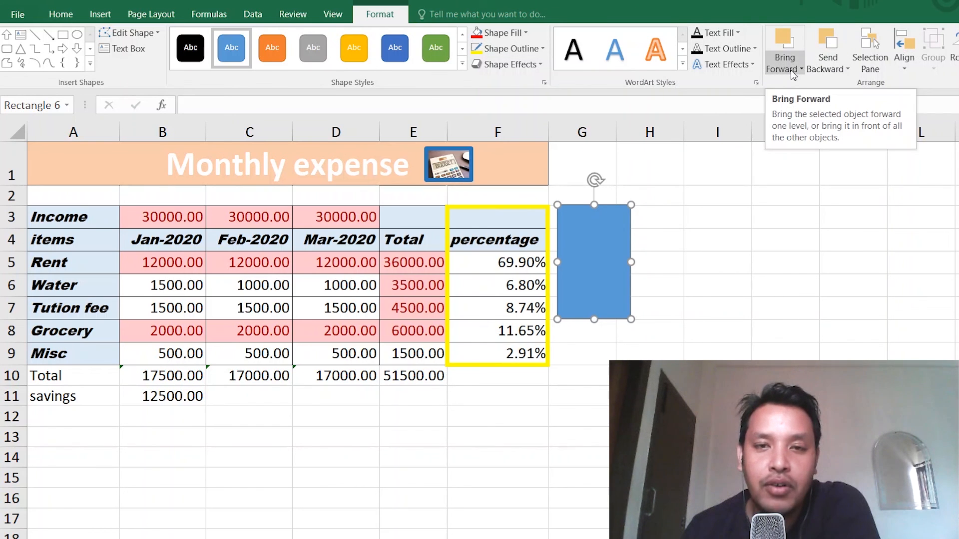
Send the blue rectangle backward behind the red arrow, and delete the rectangle.
click(848, 70)
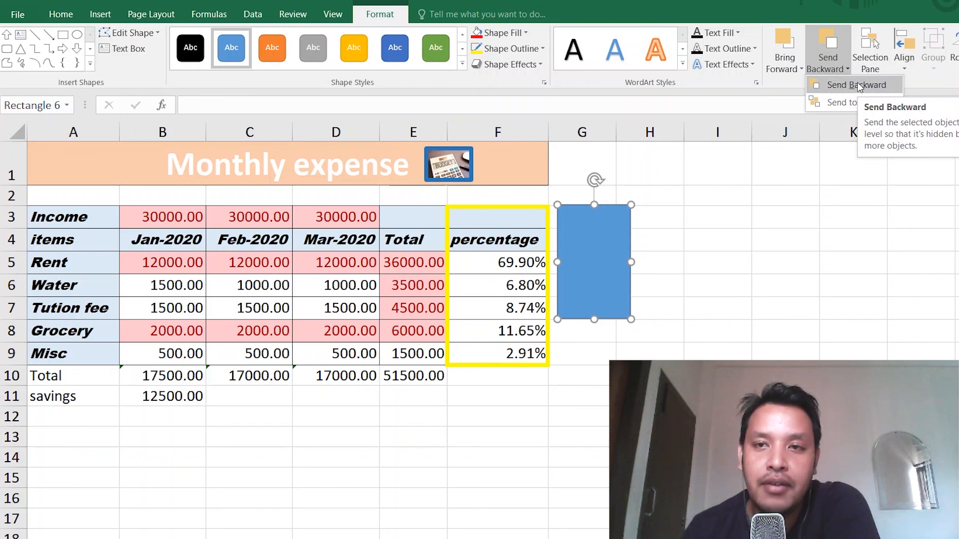
click(858, 84)
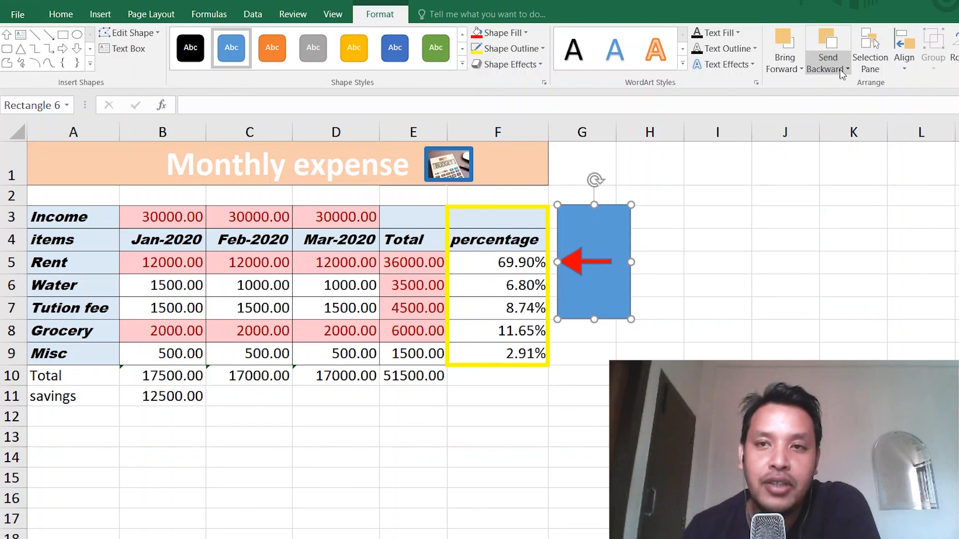
mouse_move(608, 224)
mouse_down()
mouse_move(602, 231)
mouse_move(709, 231)
mouse_move(604, 225)
mouse_up()
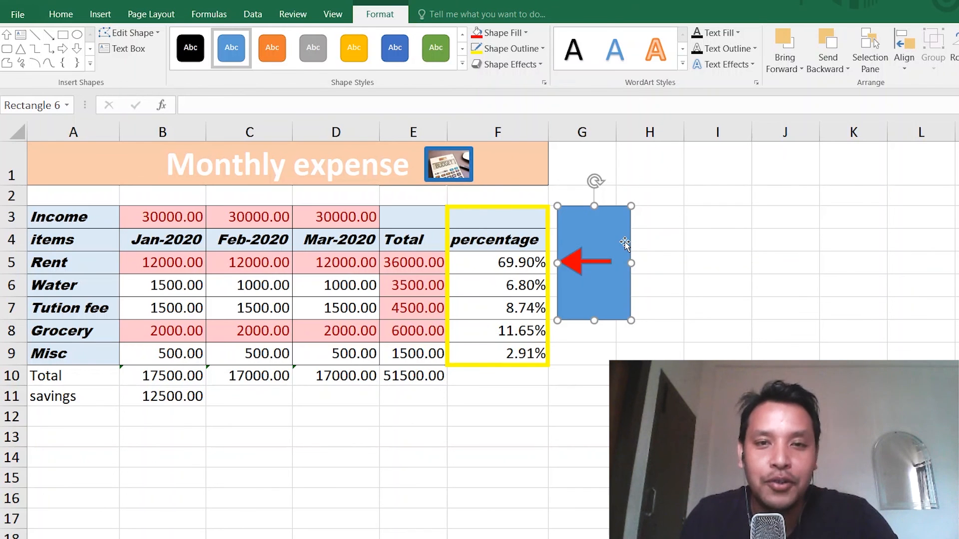
key(Delete)
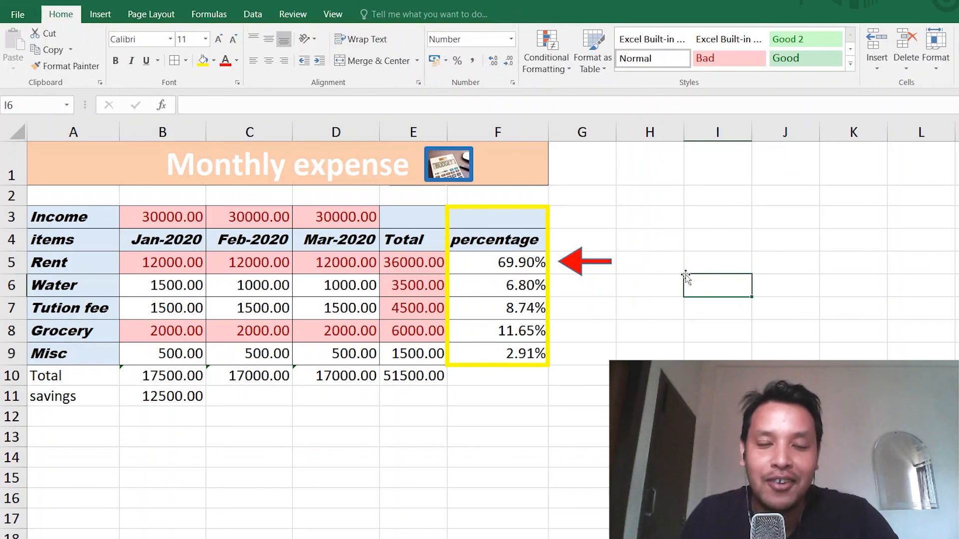